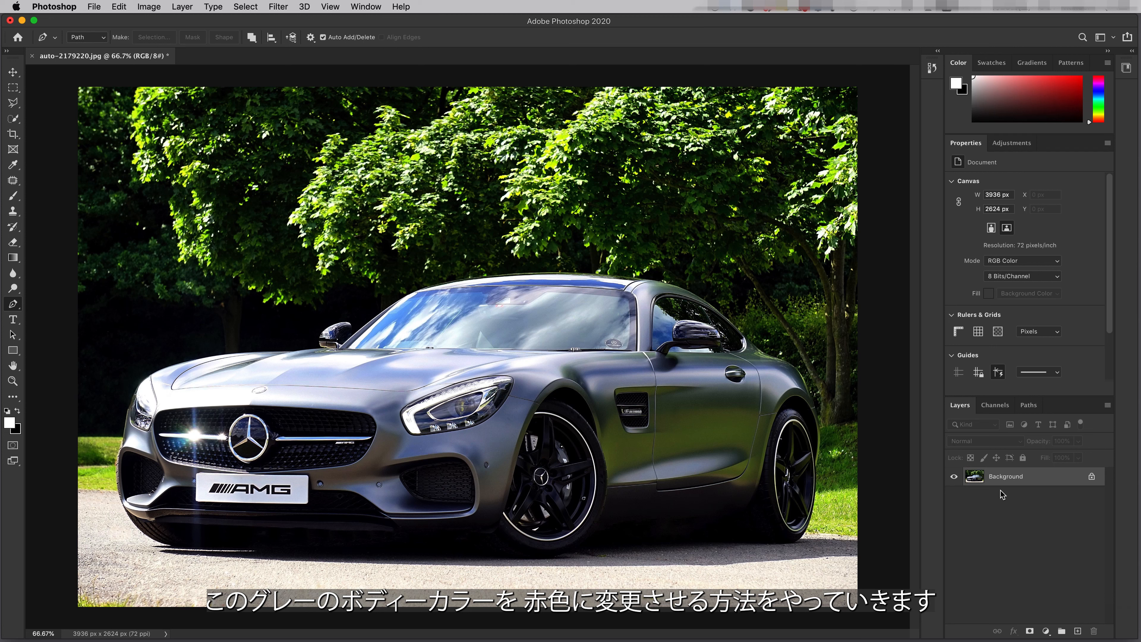
Duplicate the Background layer and add a Solid Color fill layer above it in red #d41616.
drag(1033, 479, 1079, 632)
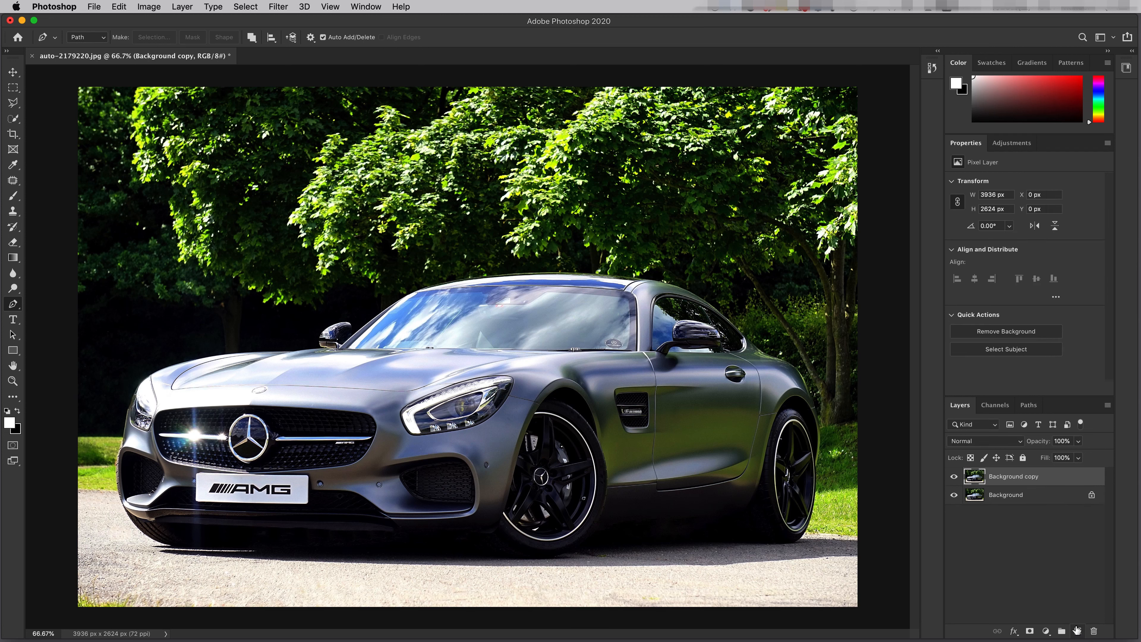
click(1047, 632)
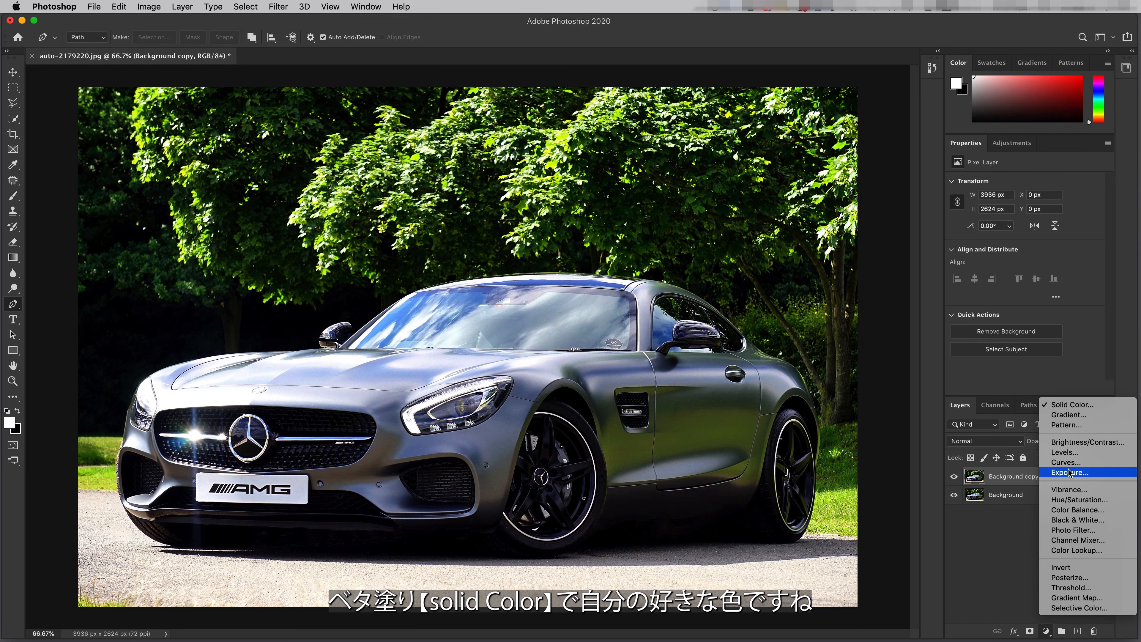
click(1063, 407)
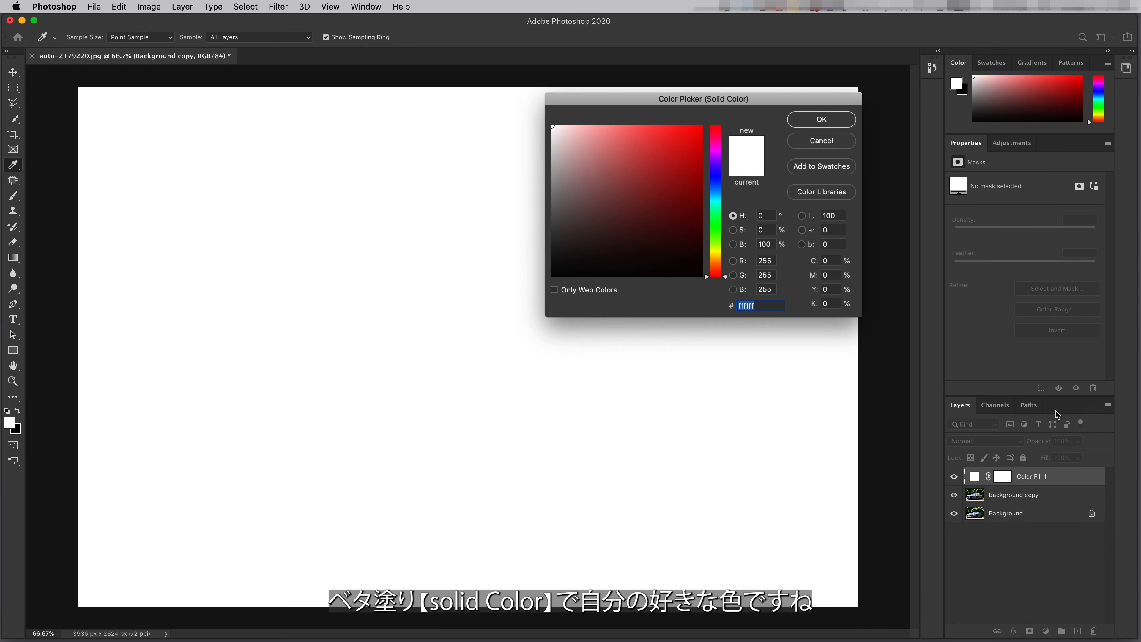
drag(644, 99, 660, 91)
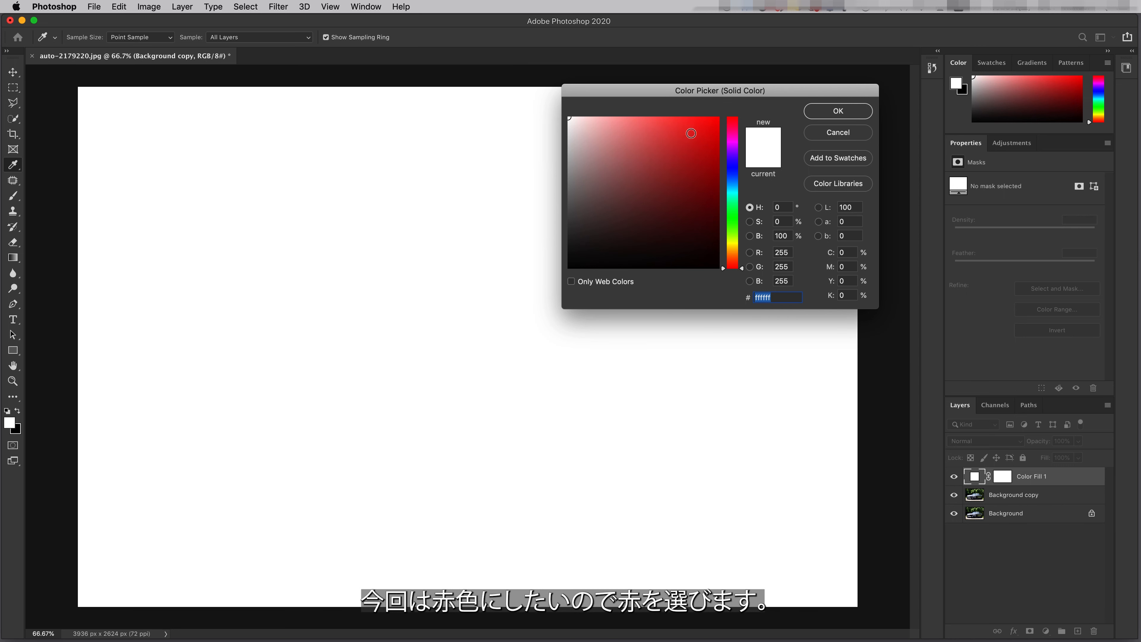
click(705, 138)
drag(706, 139, 704, 143)
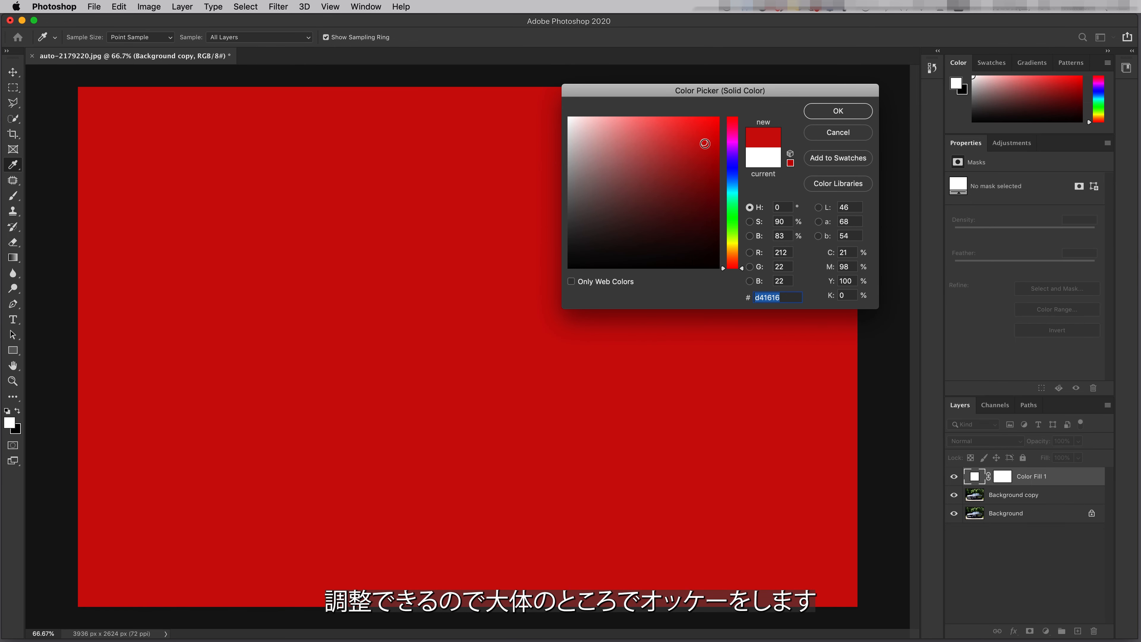
click(822, 114)
key(p)
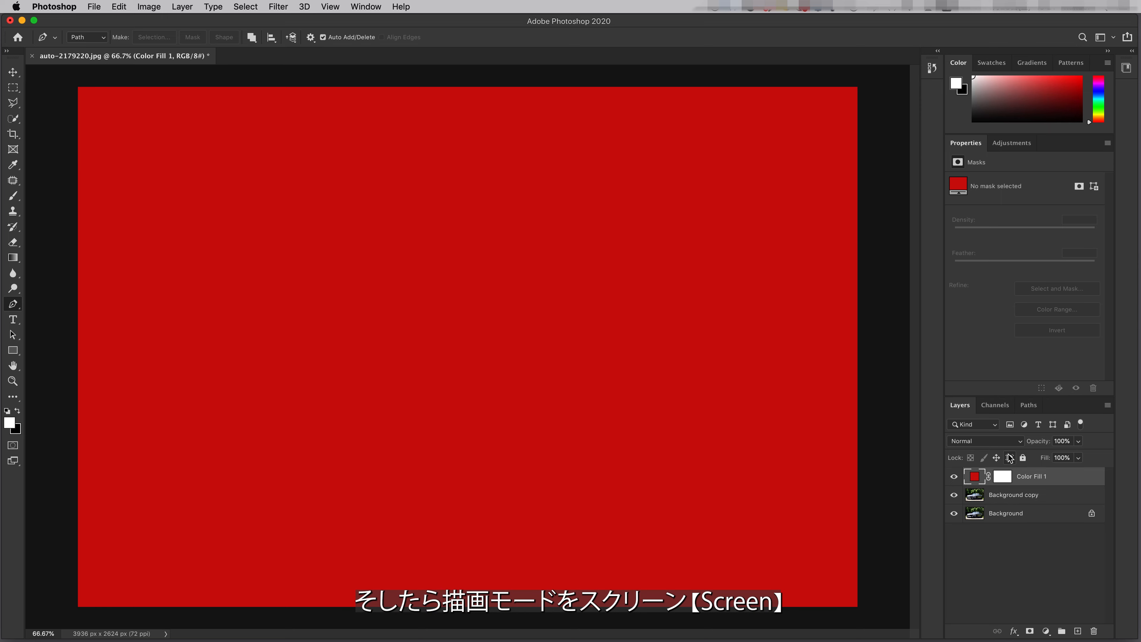
Set the red fill layer's blend mode to Screen and try an unsplit Underlying Layer black cutoff of 79 in its blending options.
click(984, 441)
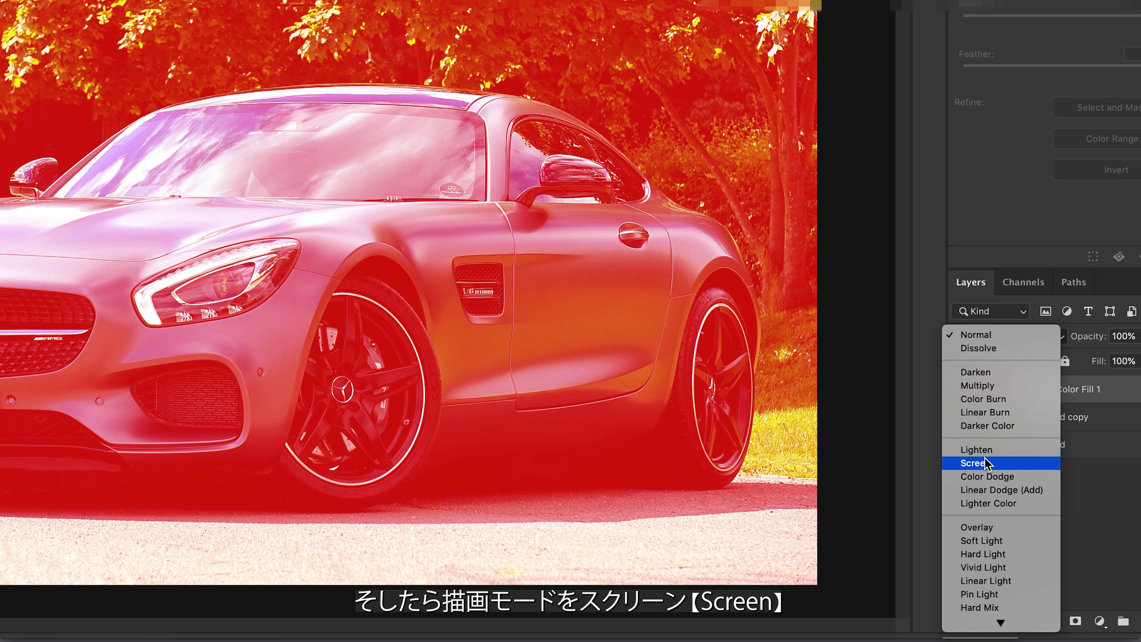
click(985, 463)
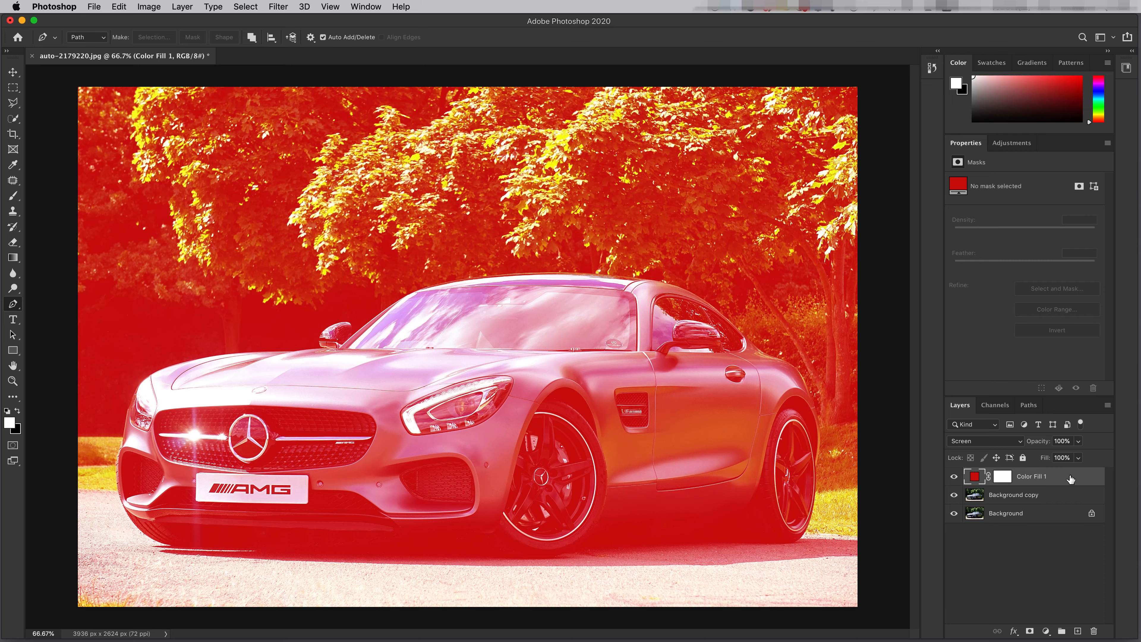
double_click(1073, 481)
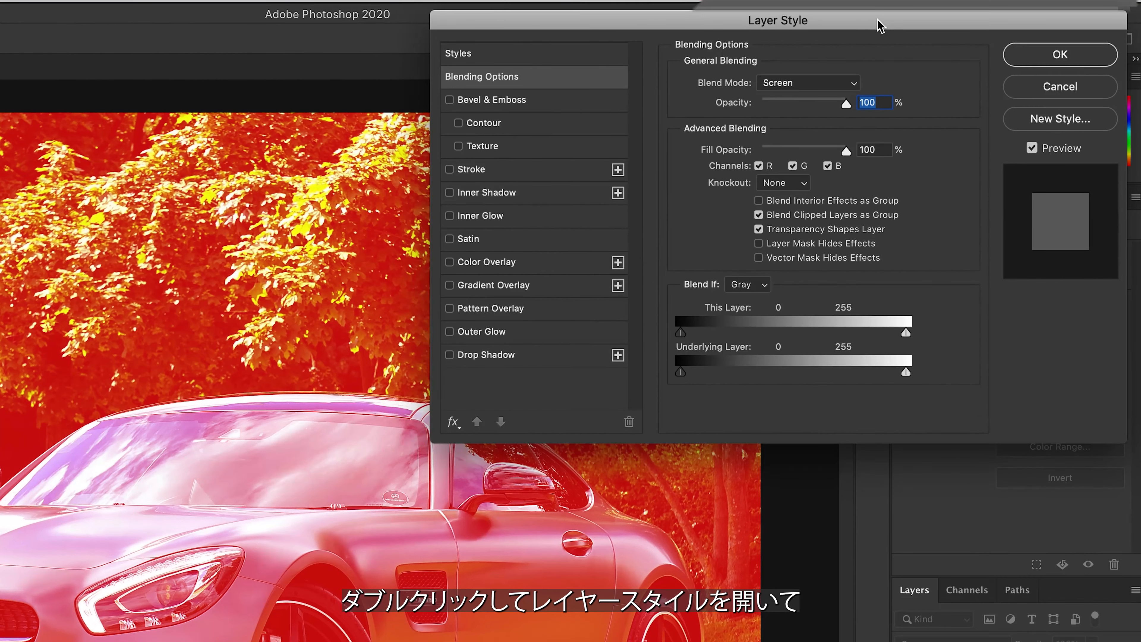
drag(895, 21, 886, 19)
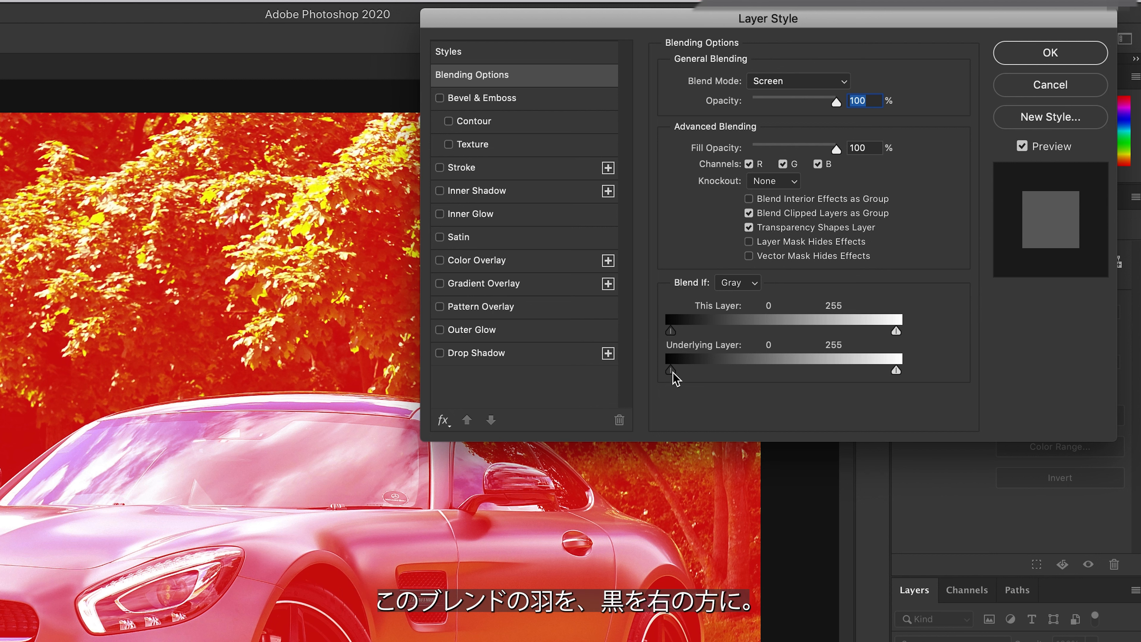
drag(673, 373, 742, 377)
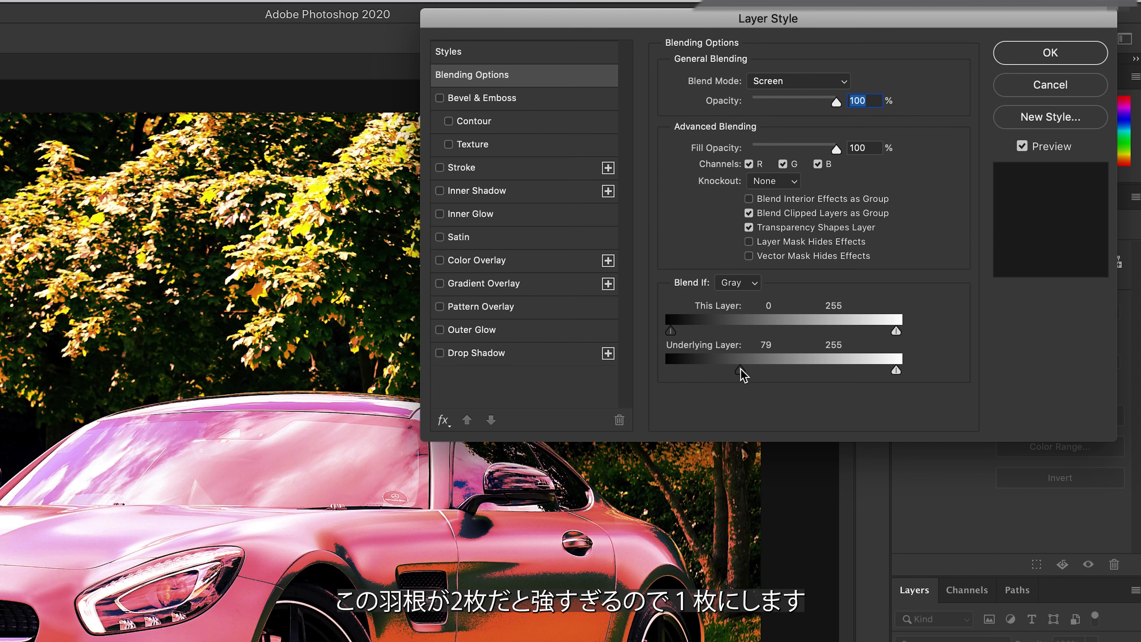
drag(742, 378, 658, 377)
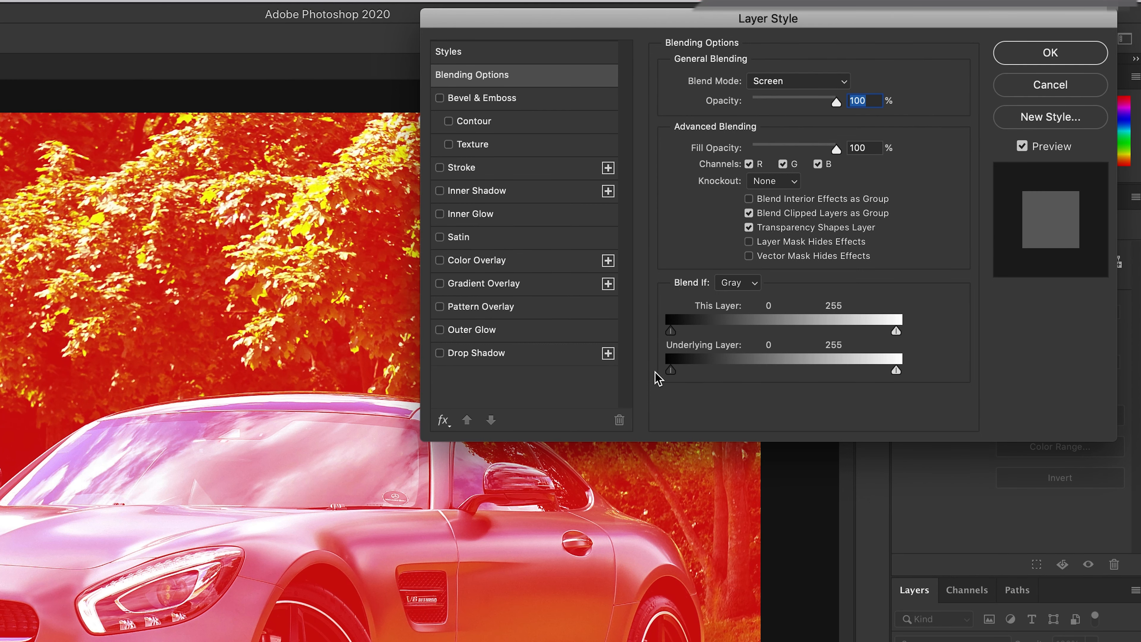
Split the red fill layer's black Underlying Layer slider to 0 / 121 and apply the blending options.
key(alt)
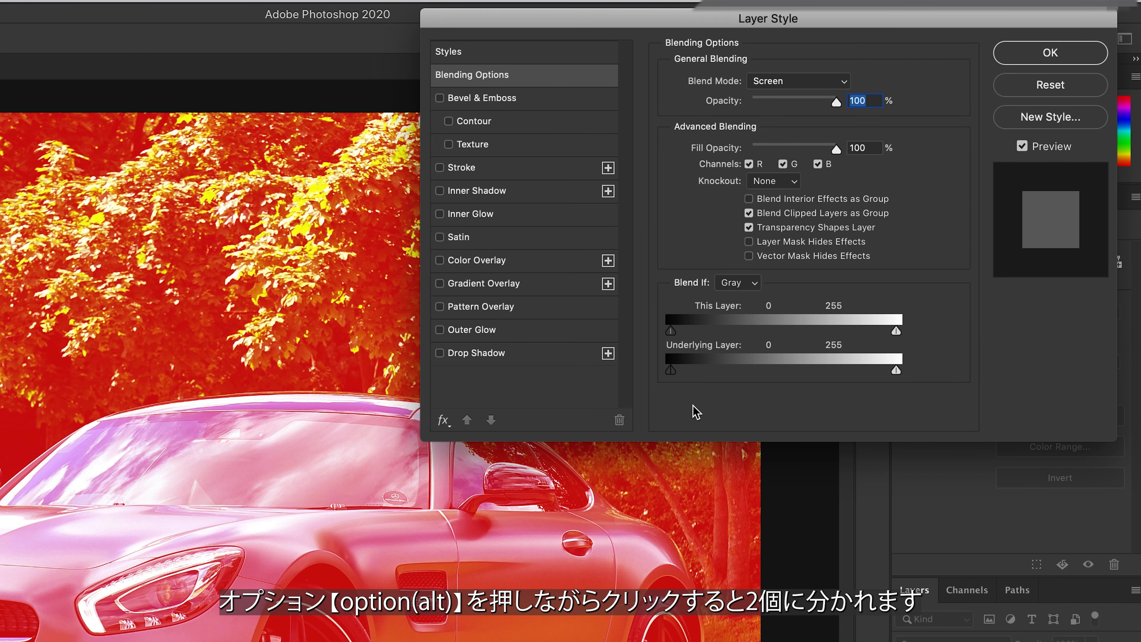
mouse_move(673, 377)
mouse_down()
mouse_move(756, 378)
mouse_move(675, 377)
mouse_up()
key(alt)
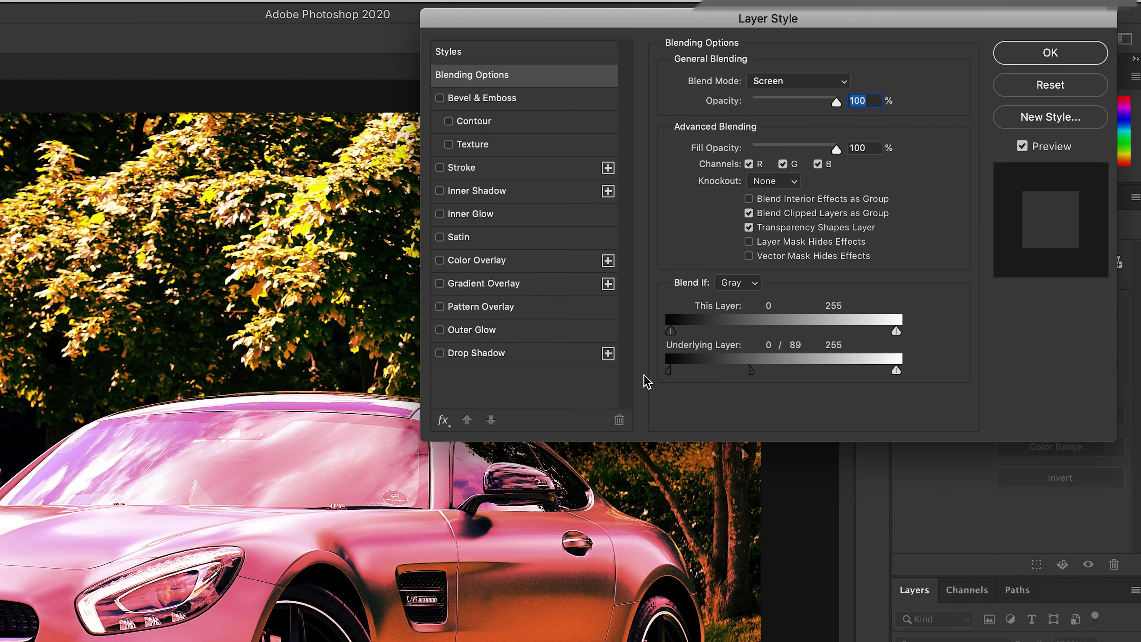
drag(757, 378, 790, 346)
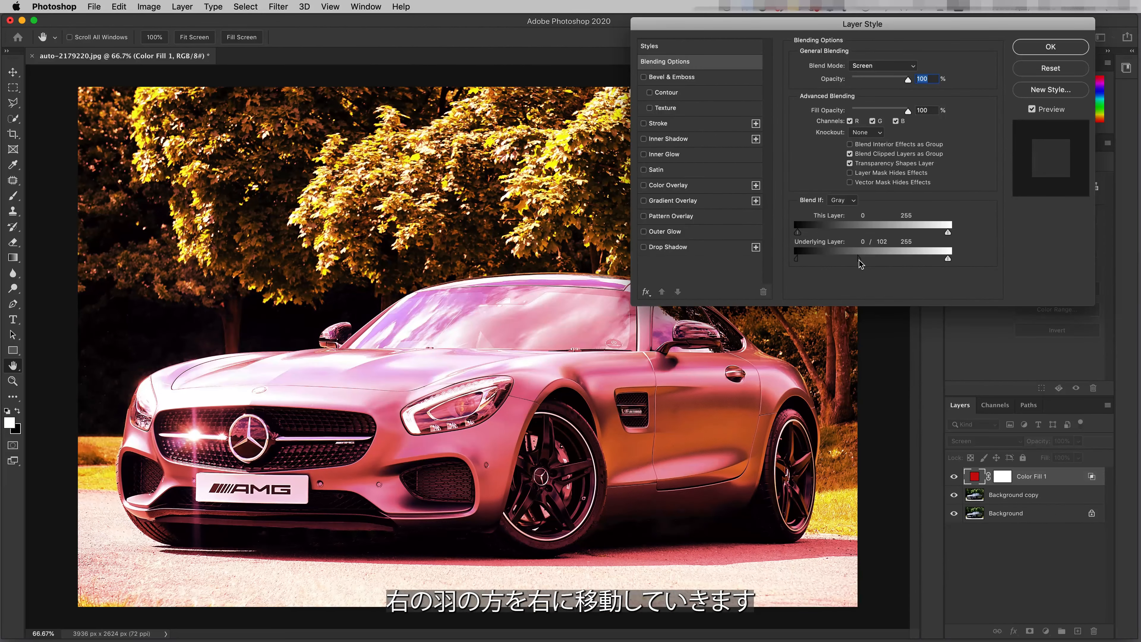
mouse_move(864, 259)
mouse_down()
mouse_move(845, 261)
mouse_move(858, 264)
mouse_up()
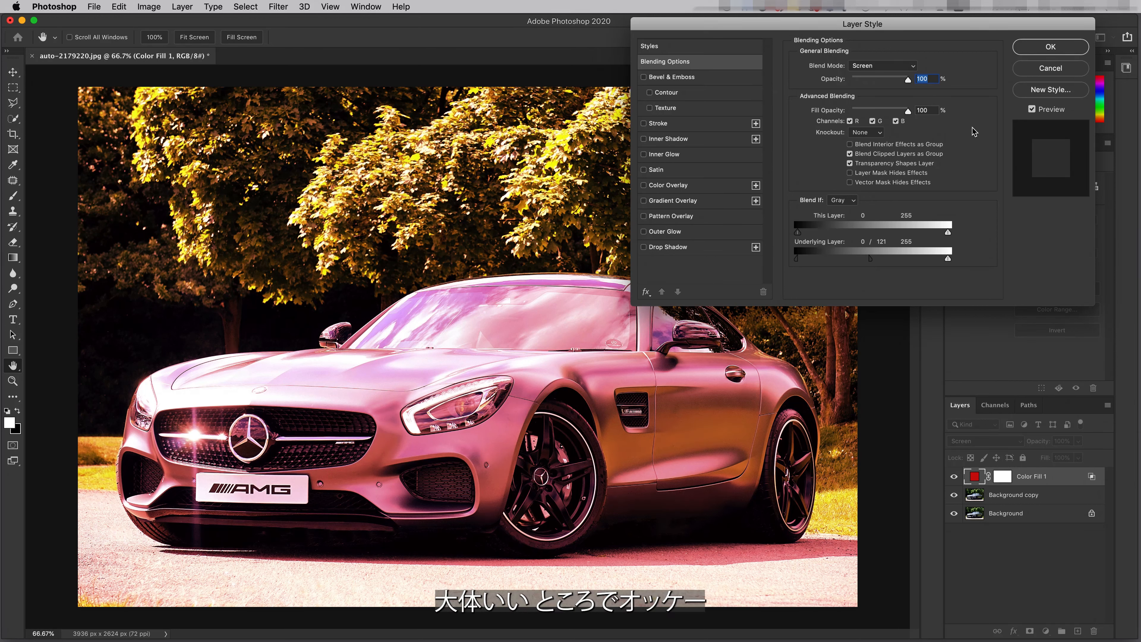
click(1050, 47)
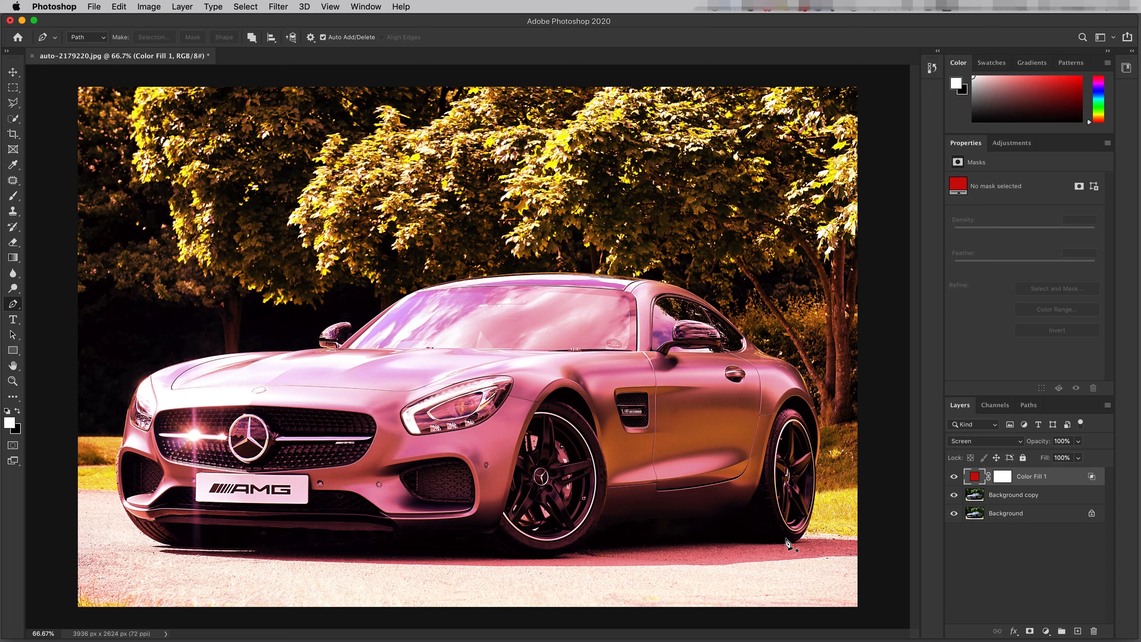
Duplicate the Color Fill 1 layer and set the copy's blend mode to Multiply.
drag(1065, 483, 1078, 631)
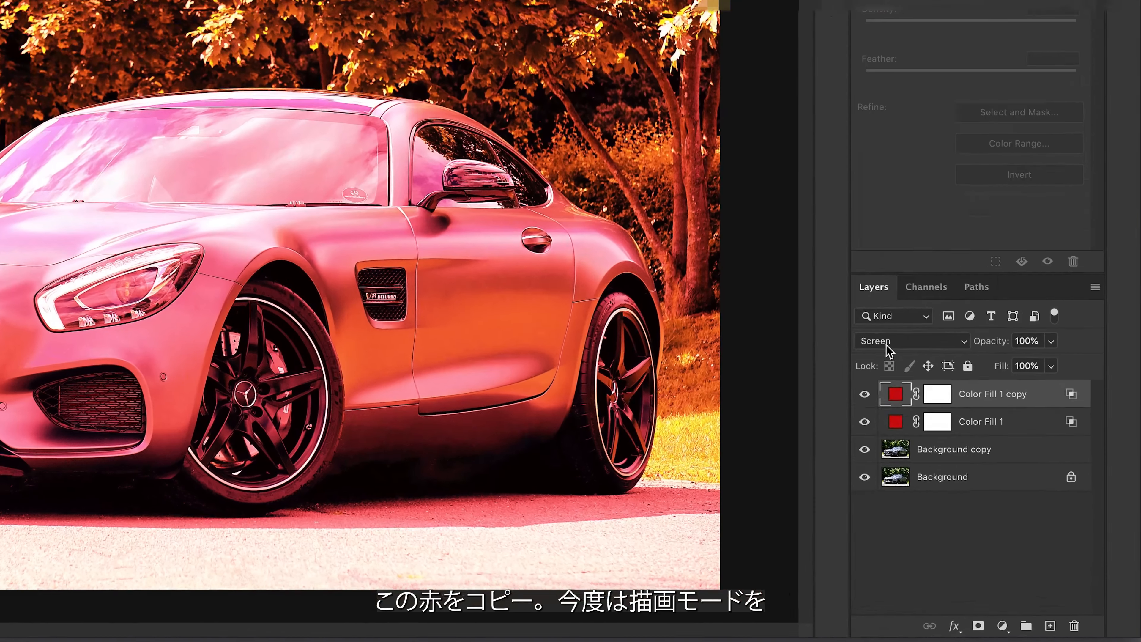
click(972, 441)
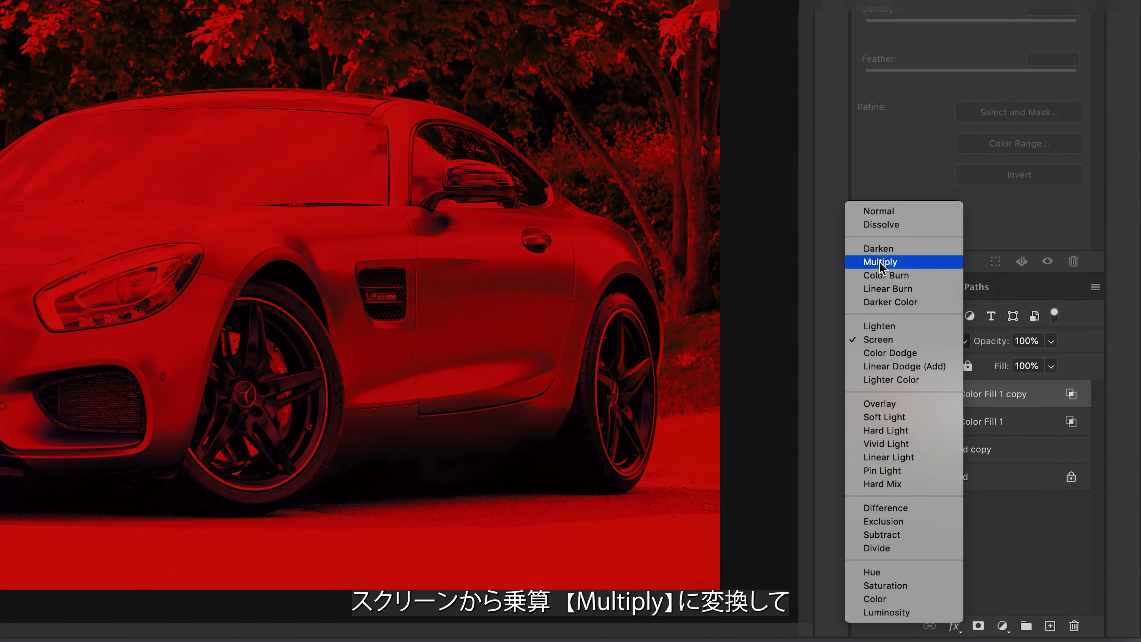
click(882, 265)
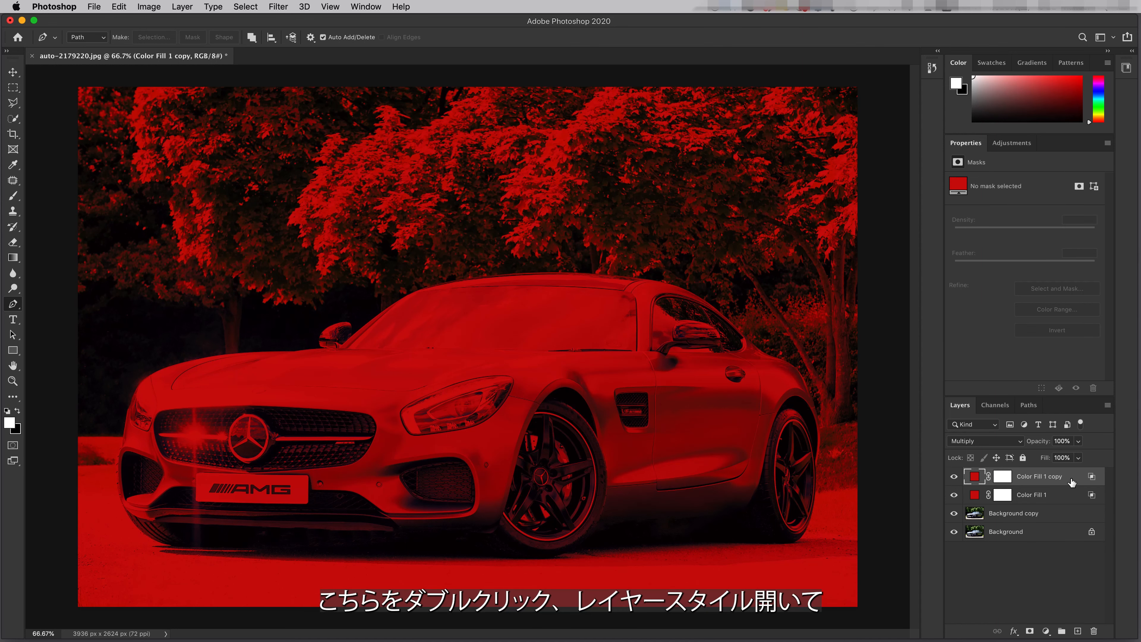
For the Multiply copy, reset the black Underlying Layer slider to 0 and split the white one, lowering its dark half to around the midtones.
double_click(1072, 480)
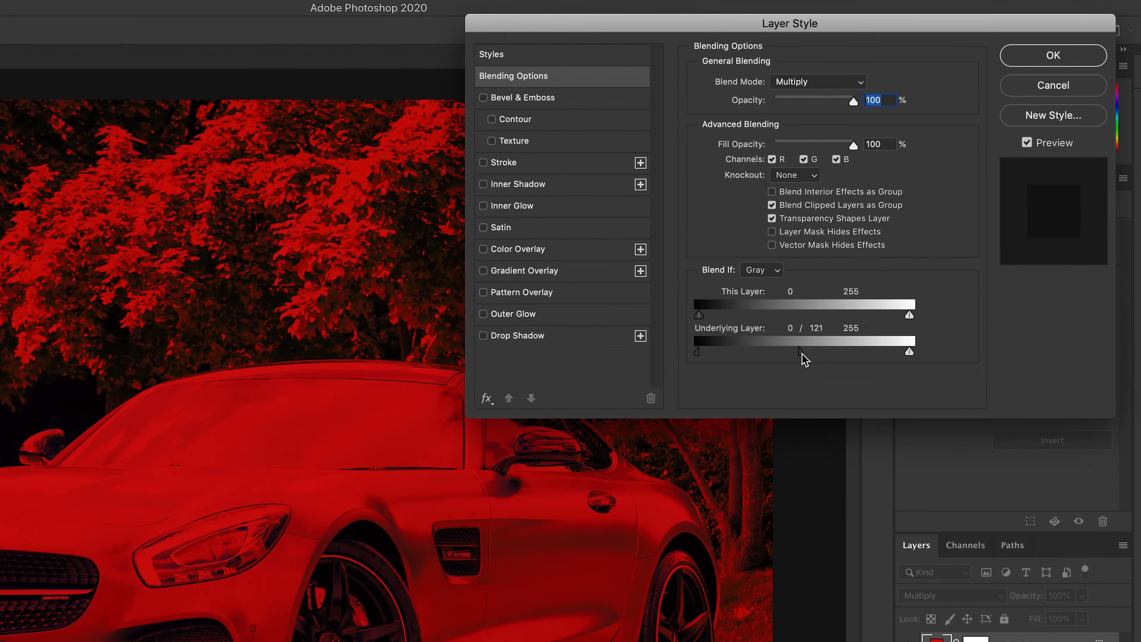
drag(848, 282, 849, 281)
drag(787, 376, 658, 376)
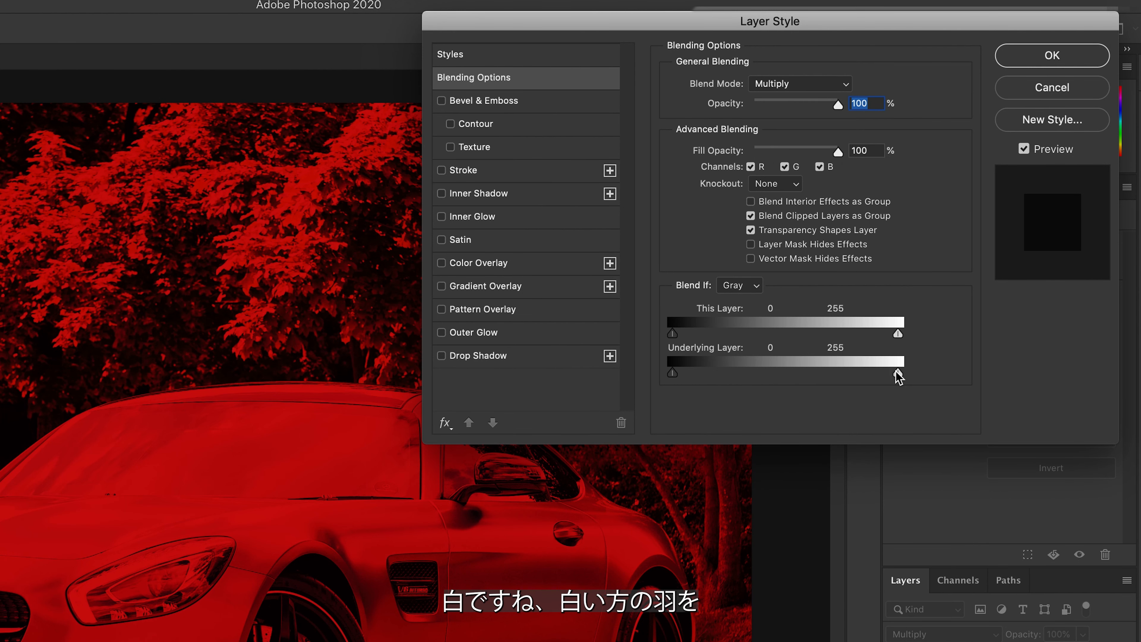
key(alt)
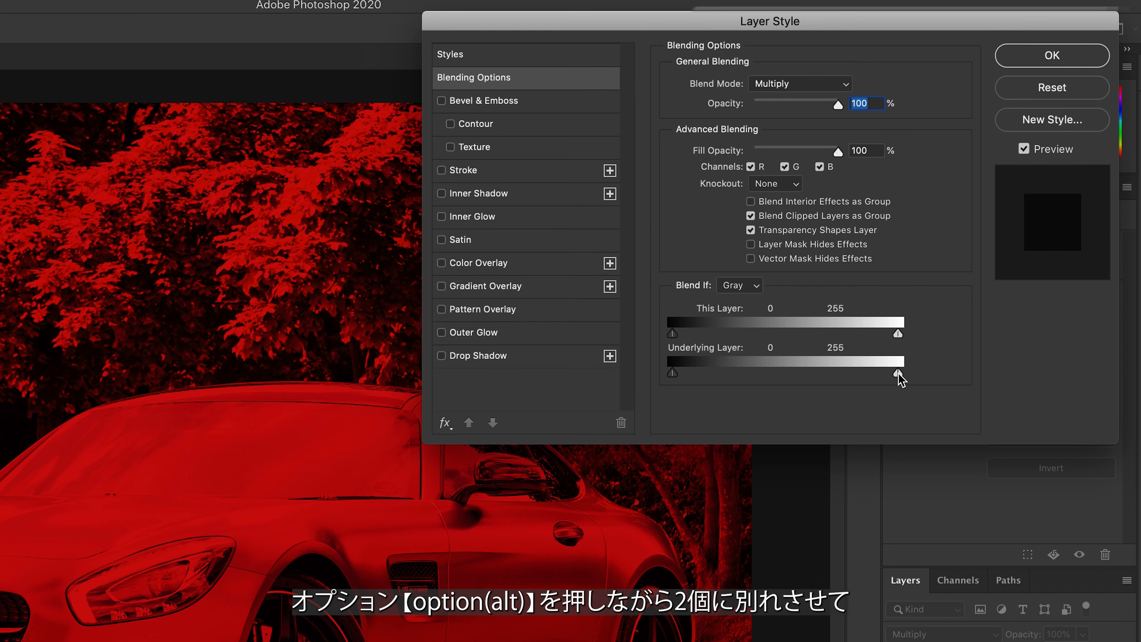
drag(898, 374, 784, 380)
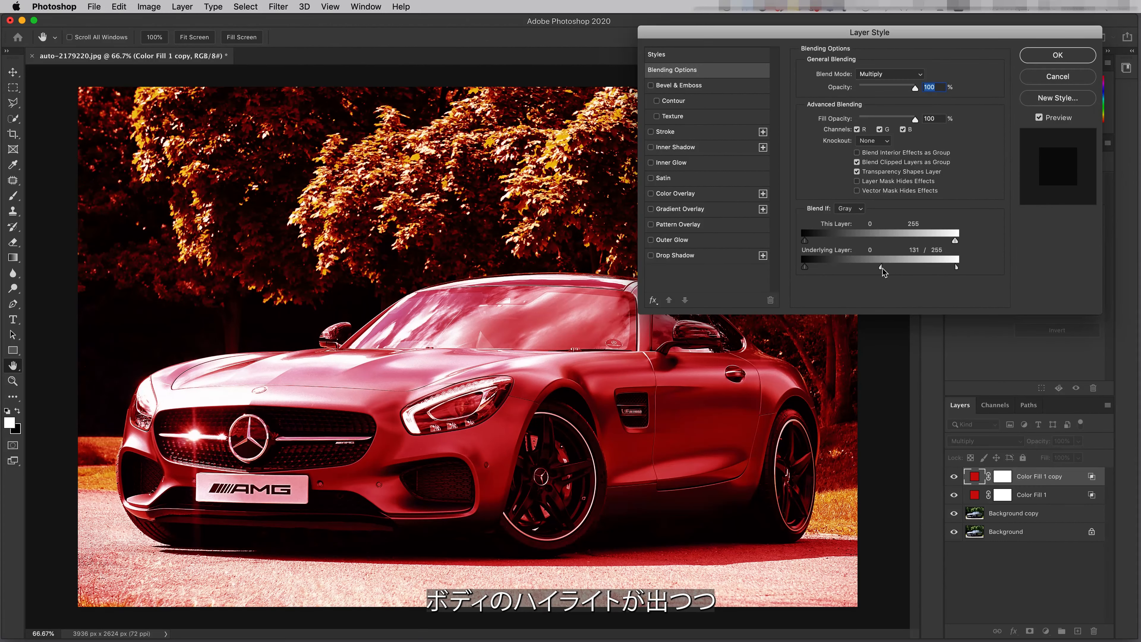
mouse_move(881, 267)
mouse_down()
mouse_move(869, 271)
mouse_move(888, 272)
mouse_up()
click(1058, 55)
Compare the car's colour with and without the Multiply fill layer by toggling its visibility.
click(956, 477)
click(955, 477)
click(955, 478)
click(955, 477)
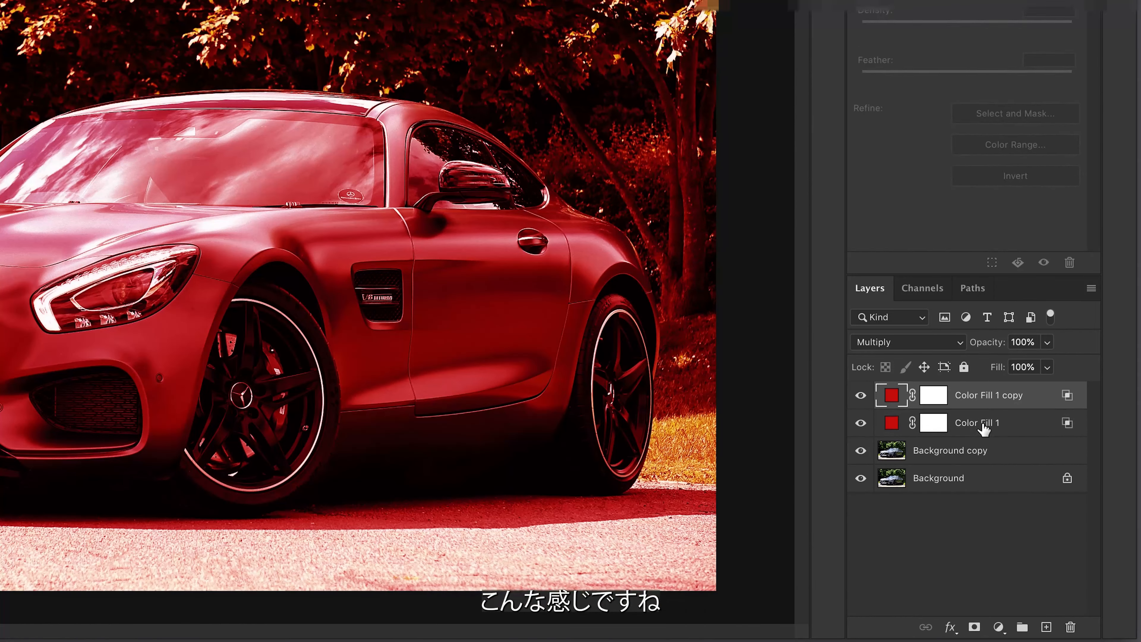
Group the two red fill layers and name the group "color".
shift+click(964, 434)
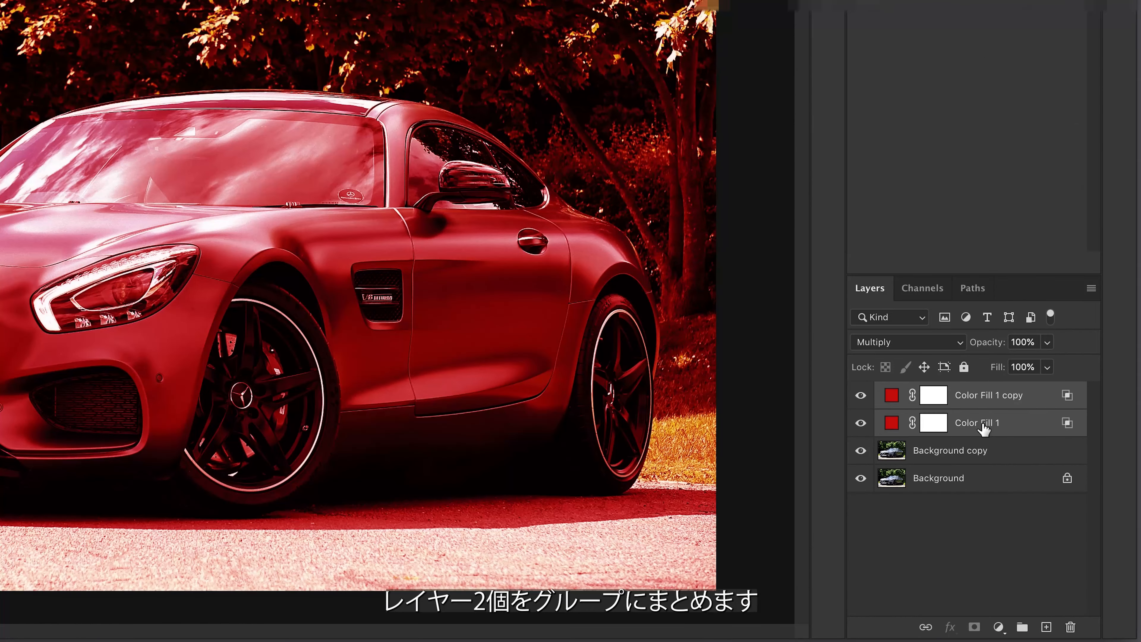
click(1022, 627)
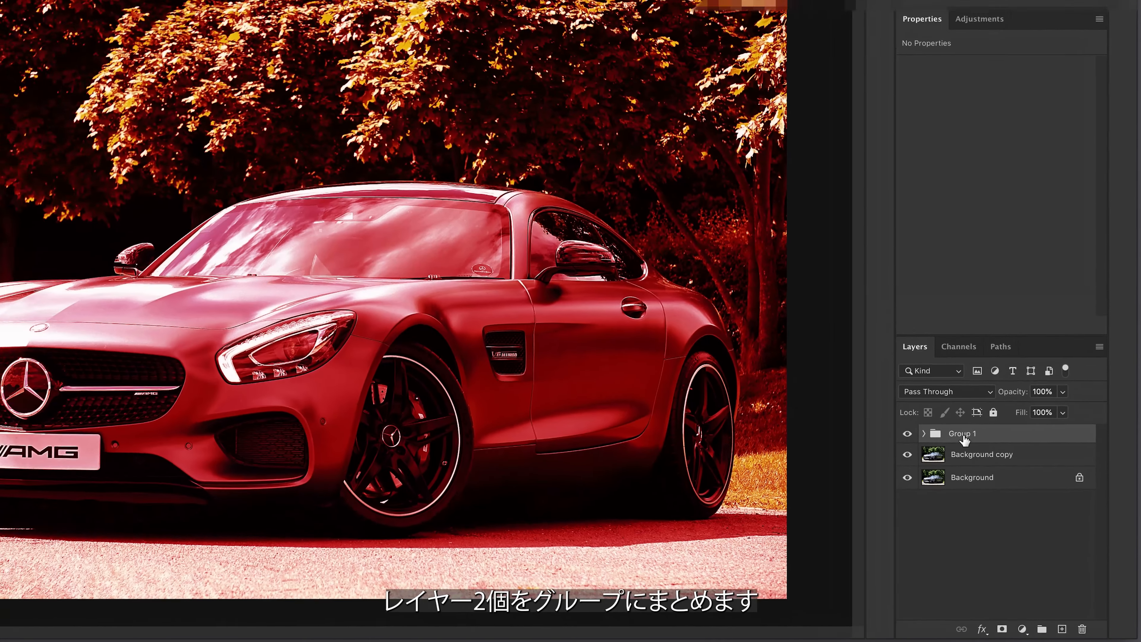
double_click(963, 434)
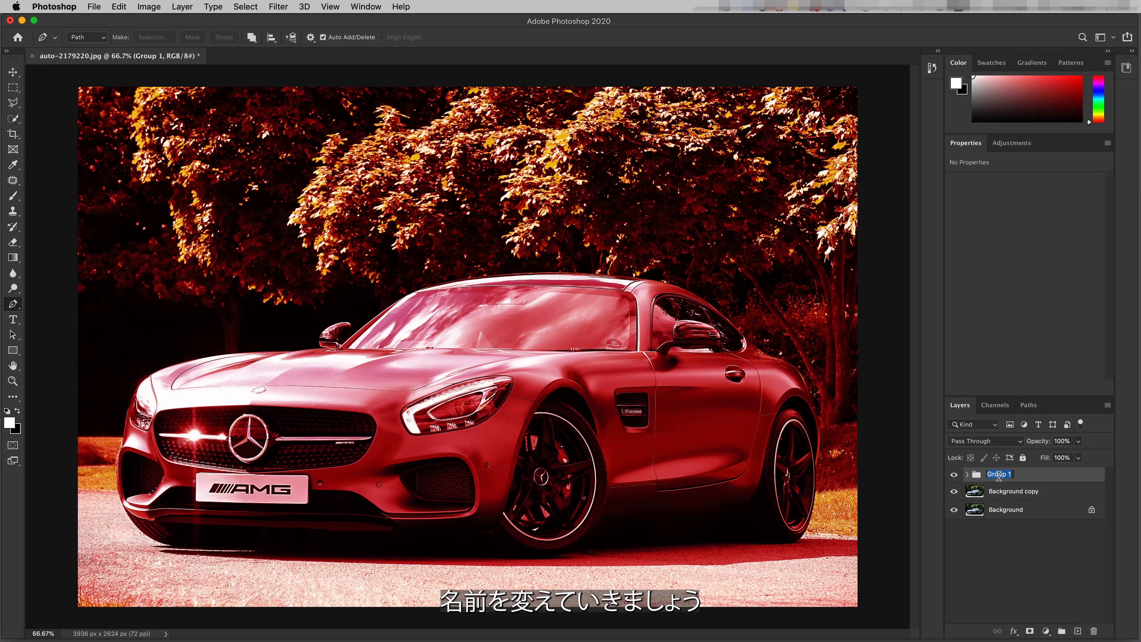
text(color)
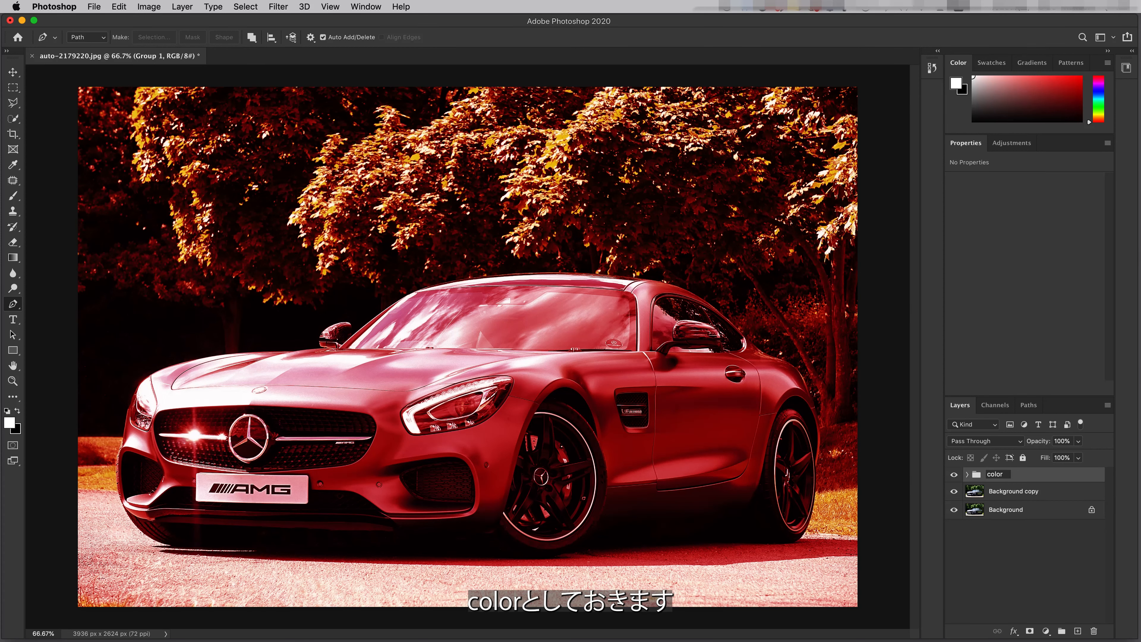
key(Return)
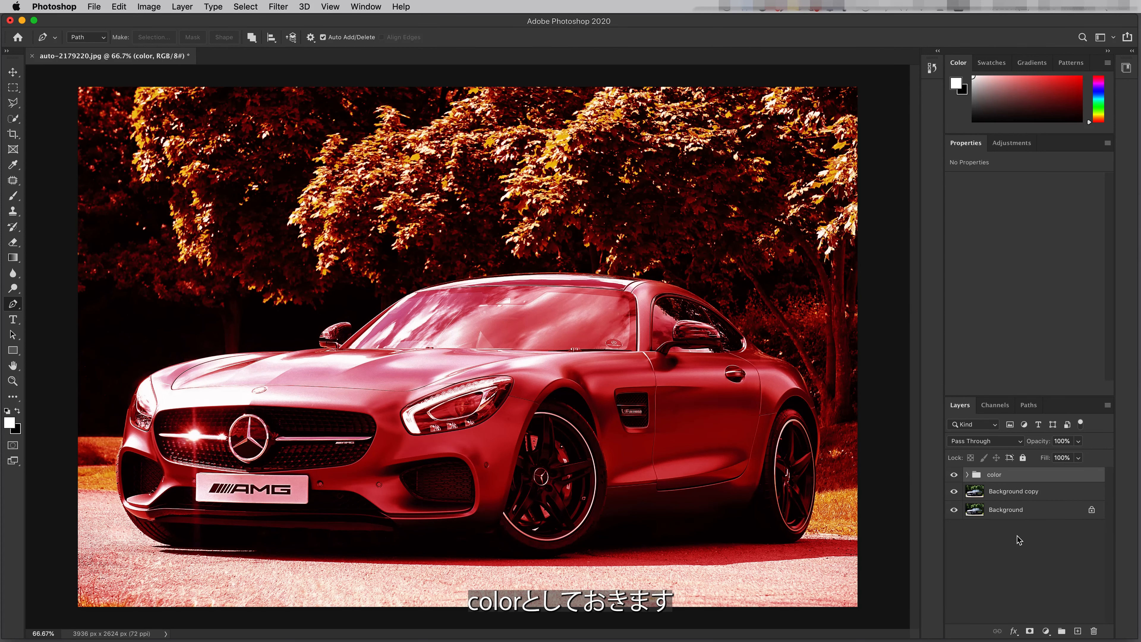
Compare the photo with and without the color group, leave the group hidden, and select the Background copy layer.
click(954, 475)
click(954, 476)
click(954, 475)
click(998, 490)
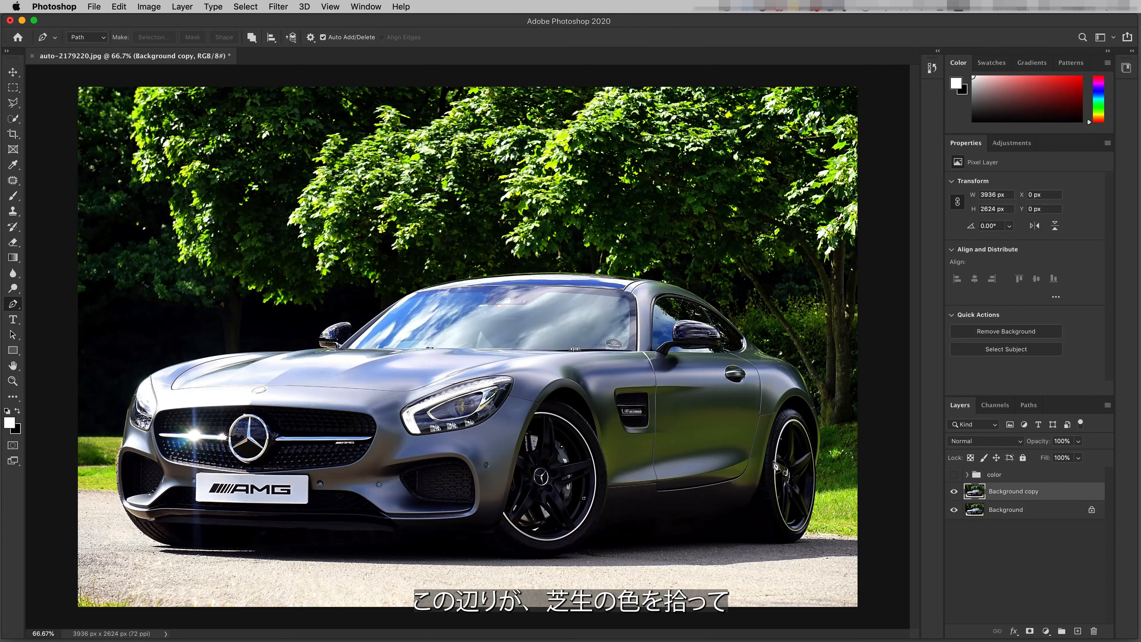
Examine the colour cast reflected from the grass on the car's door and front fender up close.
alt+click(724, 443)
super+click(688, 438)
super+click(689, 438)
super+click(690, 443)
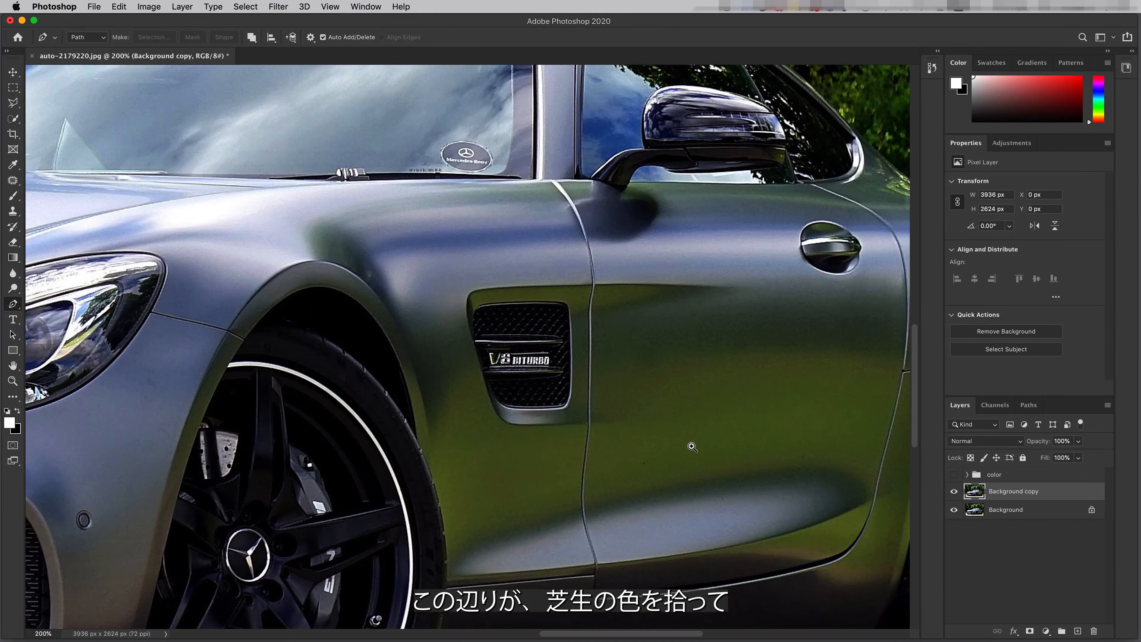
drag(722, 472, 573, 398)
alt+click(600, 422)
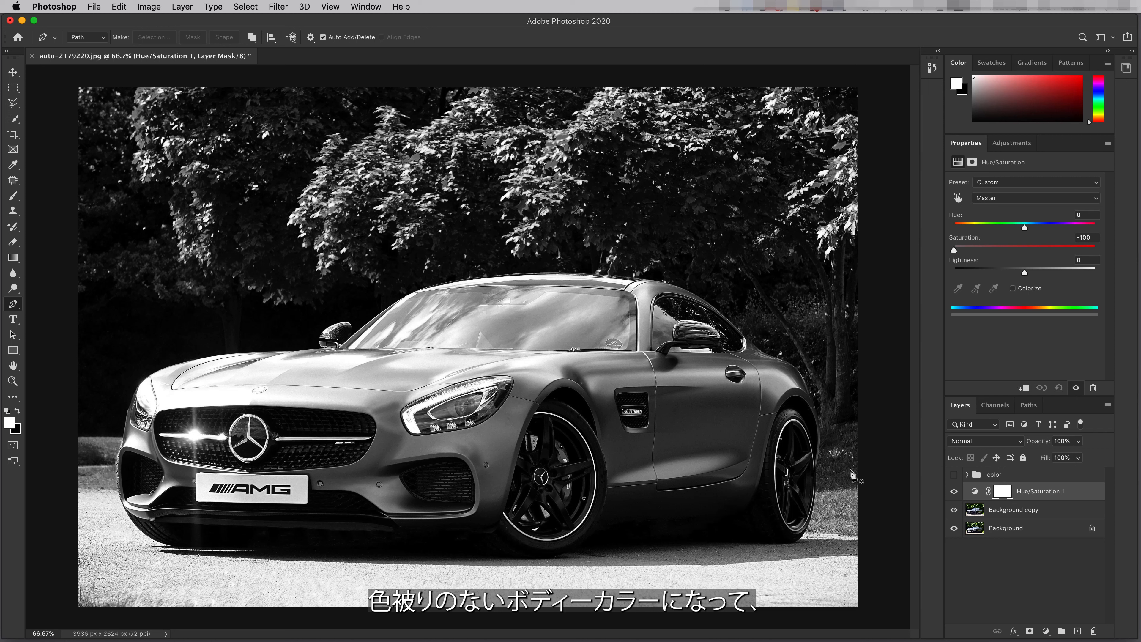
Select the color group and make it visible again above the Hue/Saturation adjustment layer.
click(995, 476)
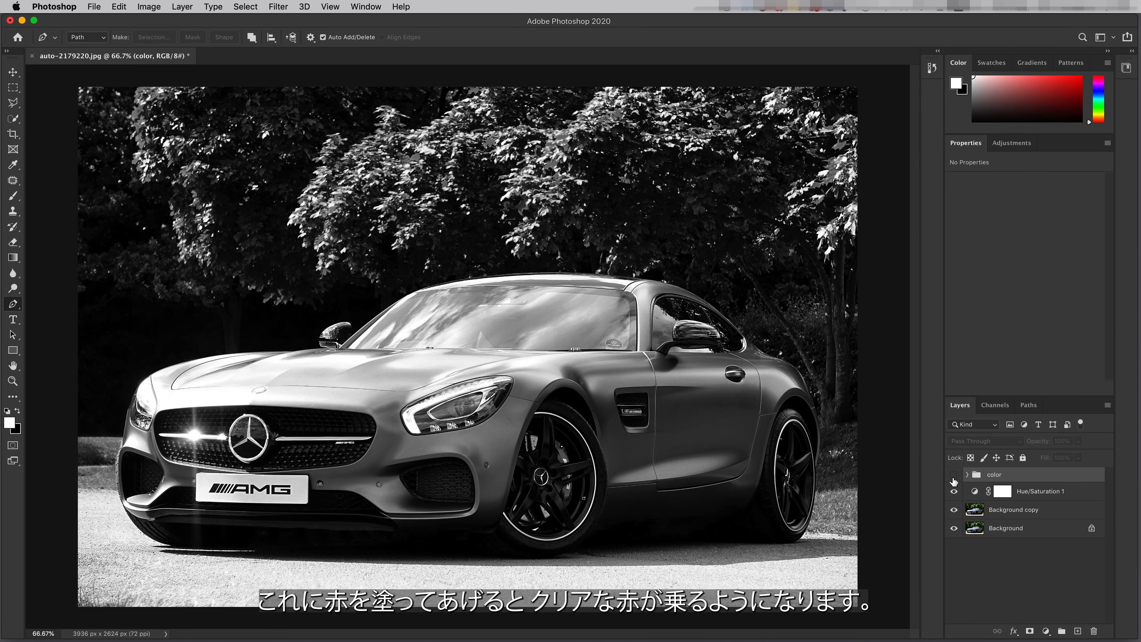
click(955, 475)
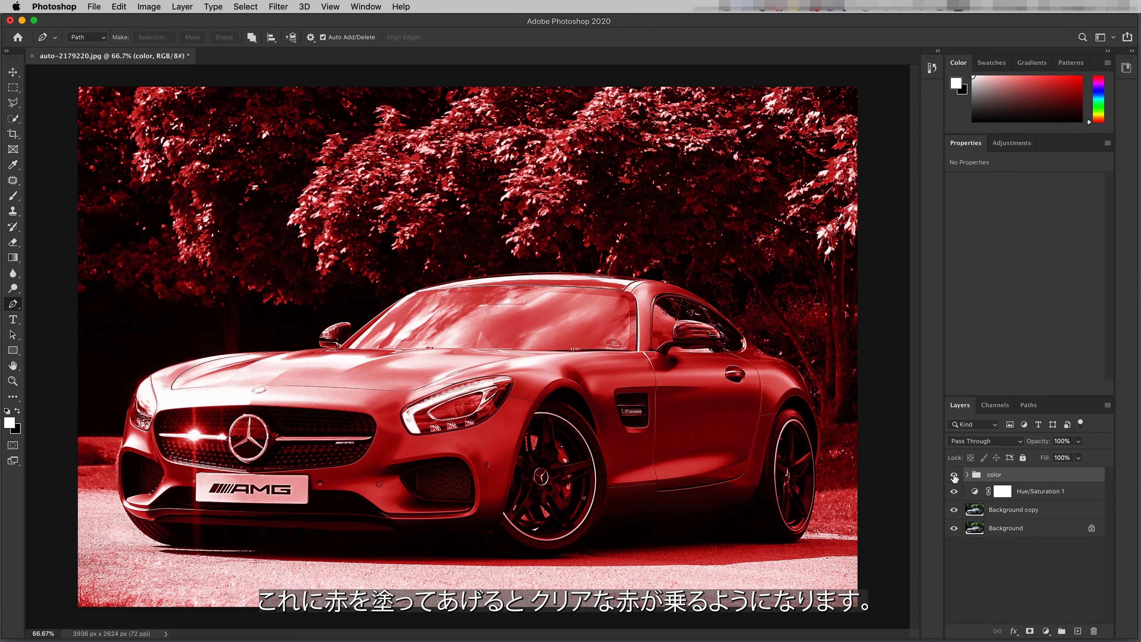
Examine the red tint on the car's door and rear fender up close, and return to the full image.
super+click(719, 455)
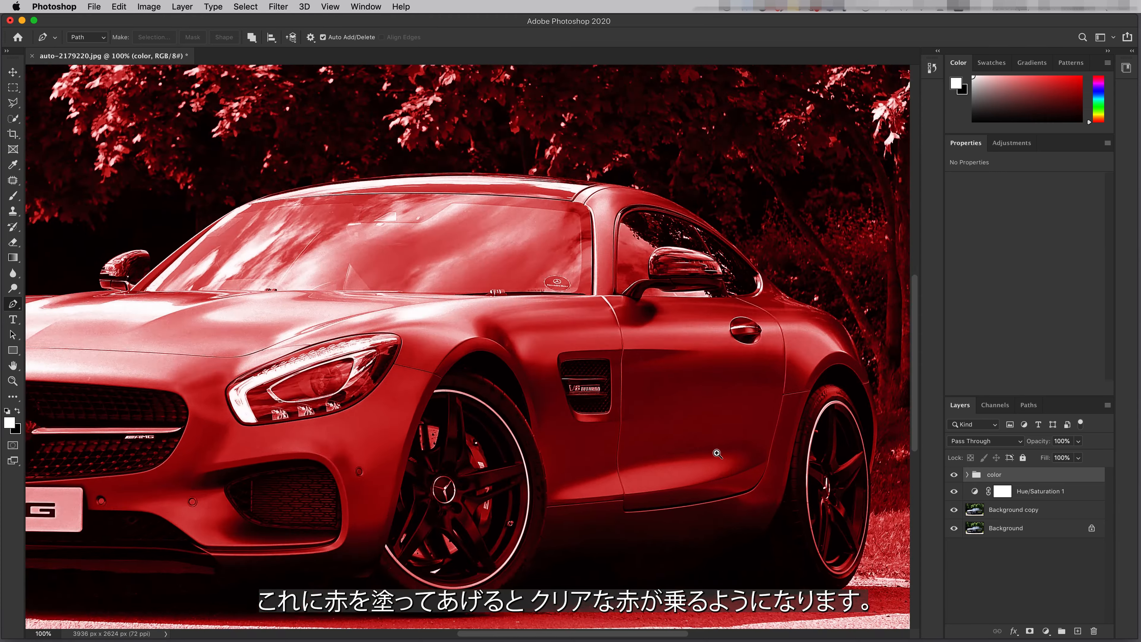
super+click(718, 455)
drag(718, 454, 586, 484)
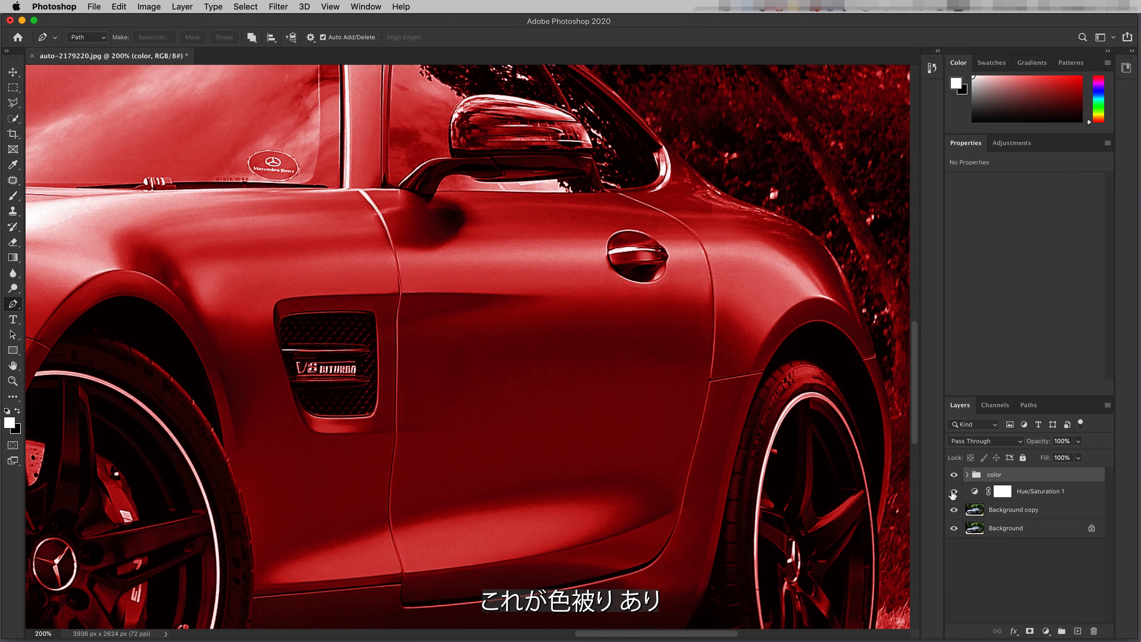
key(super+0)
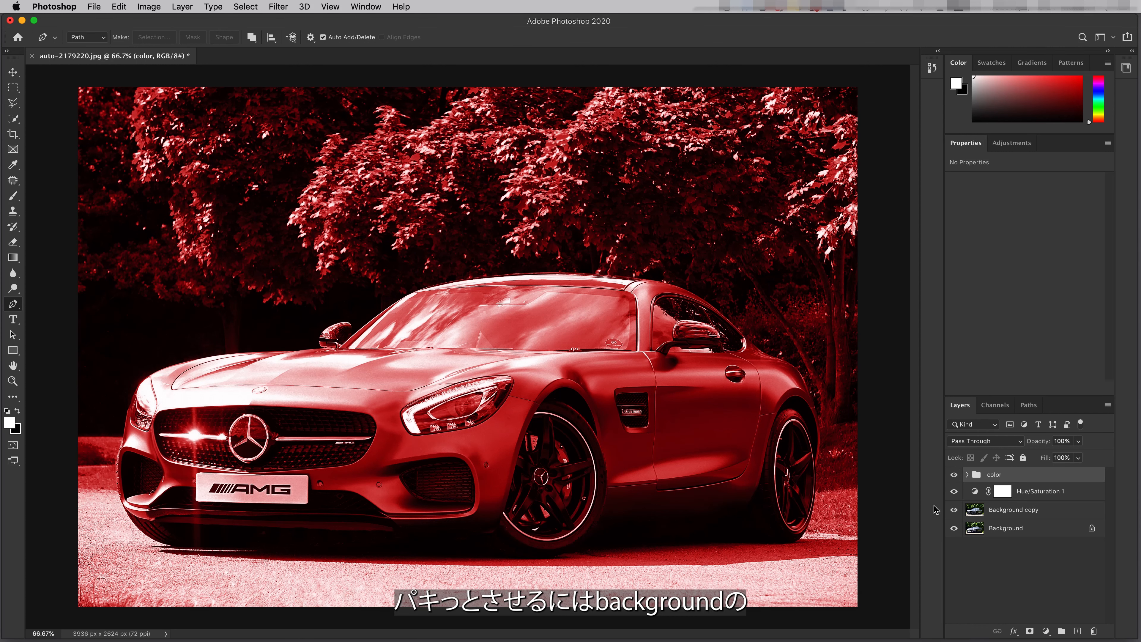
Hide the Hue/Saturation adjustment and the color group, select the Background copy layer and check its visibility against the Background.
click(954, 491)
click(954, 474)
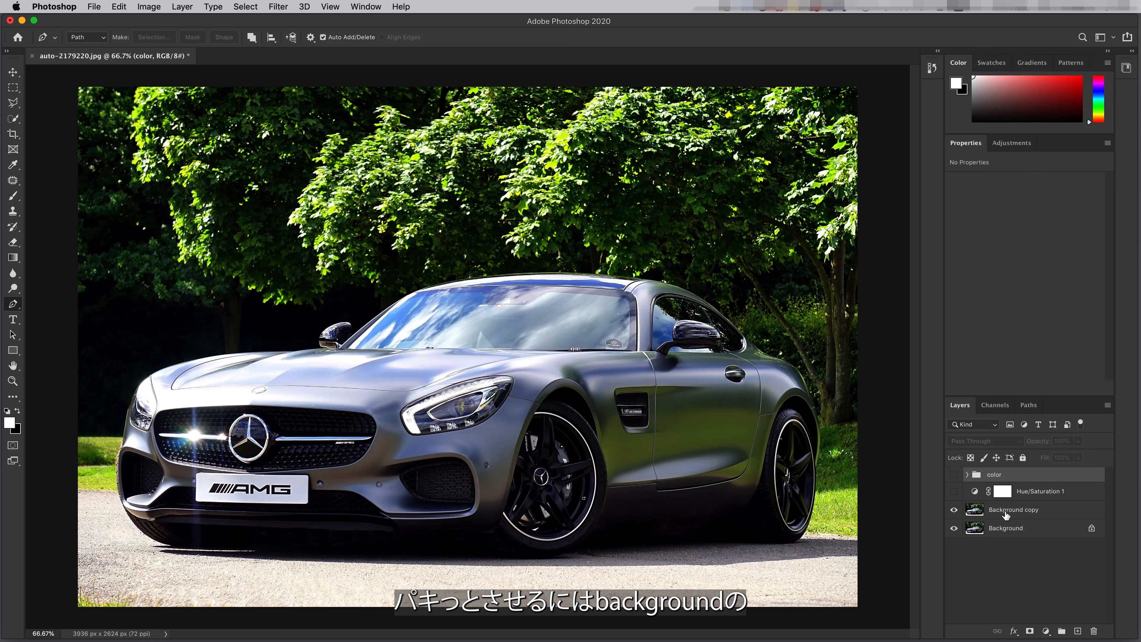
click(1006, 510)
click(955, 510)
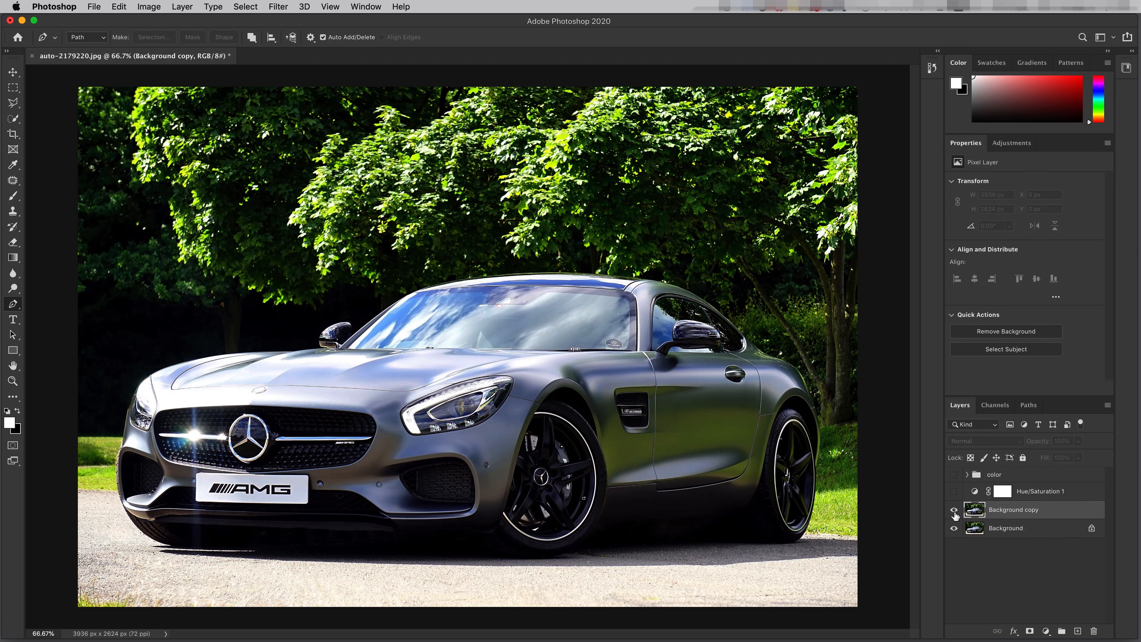
click(955, 511)
click(955, 511)
click(954, 511)
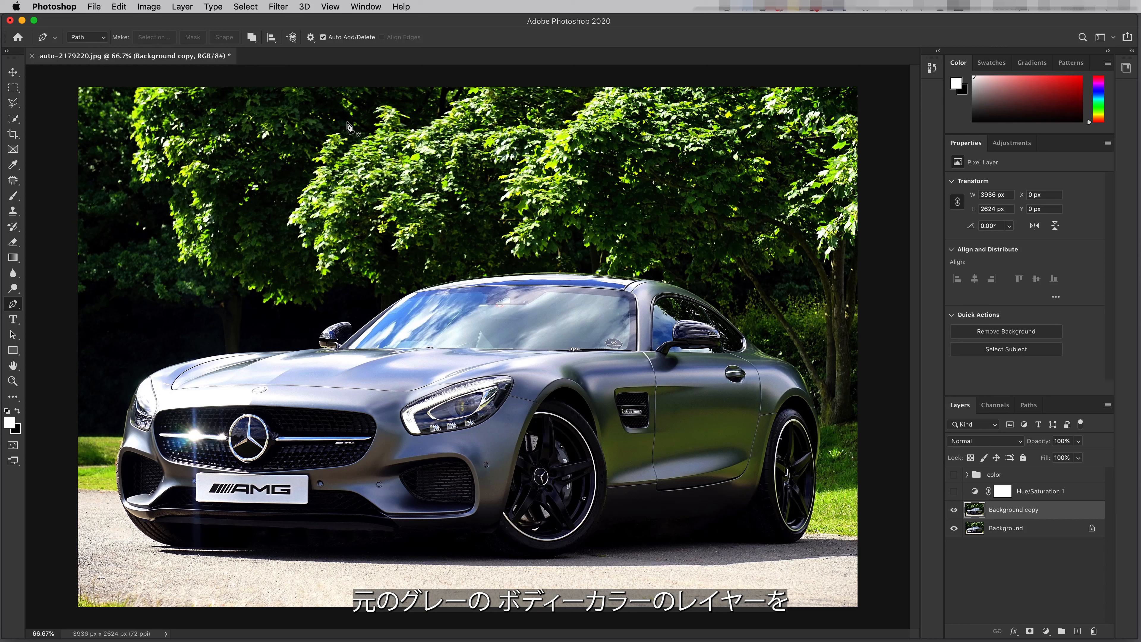
Try the Camera Raw Filter on the Background copy layer, raising Clarity to +100, increasing Texture slightly and easing Clarity back.
click(275, 6)
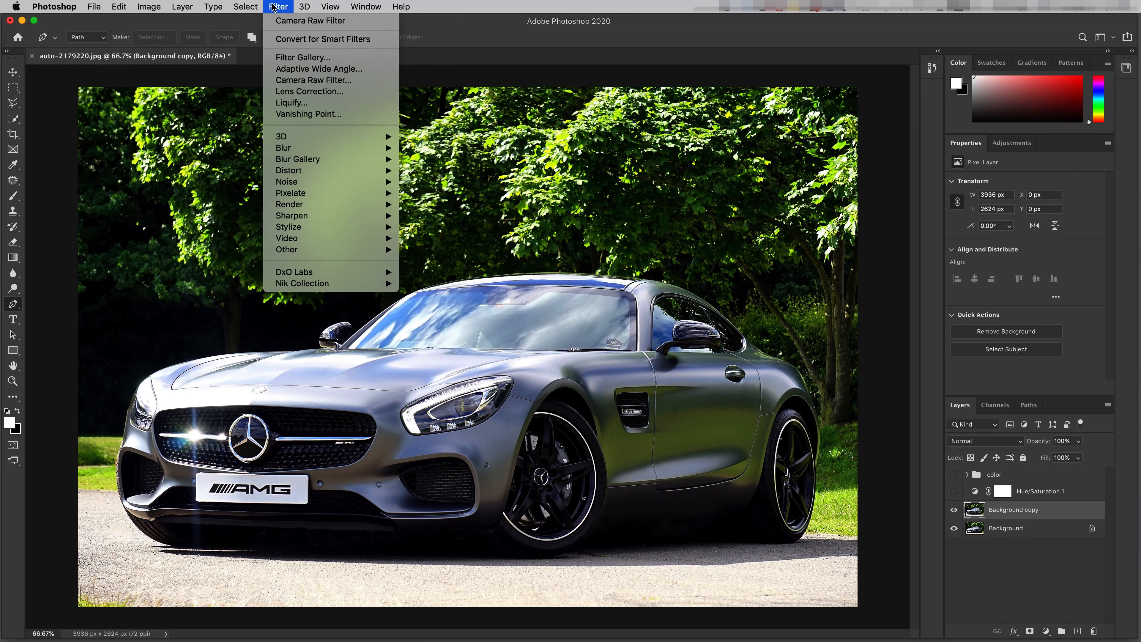
click(298, 79)
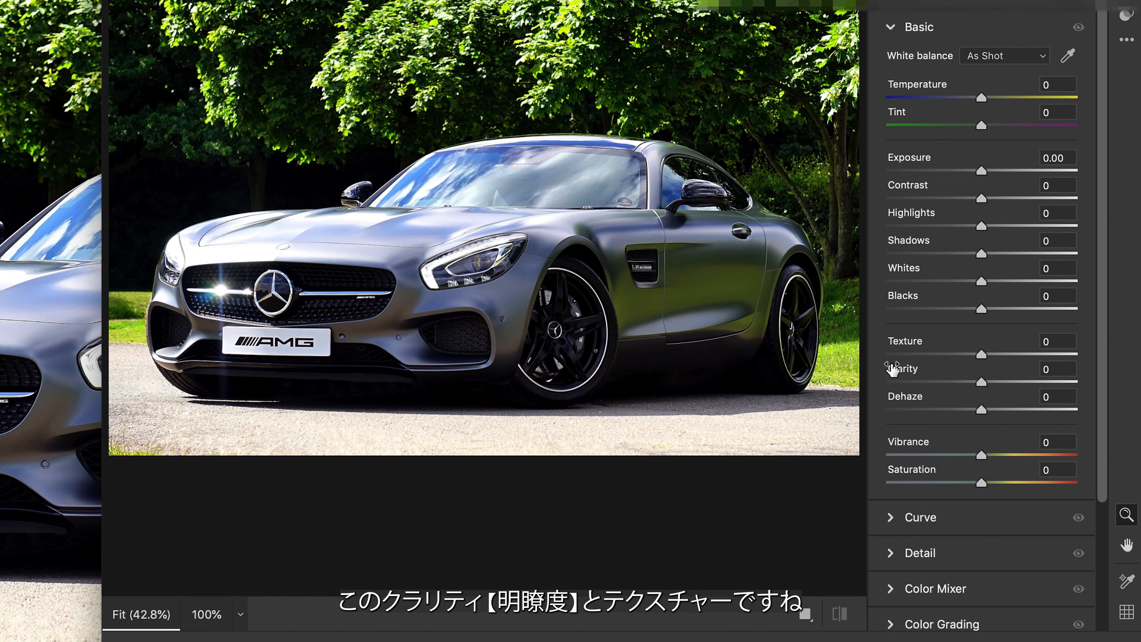
drag(983, 382, 1106, 382)
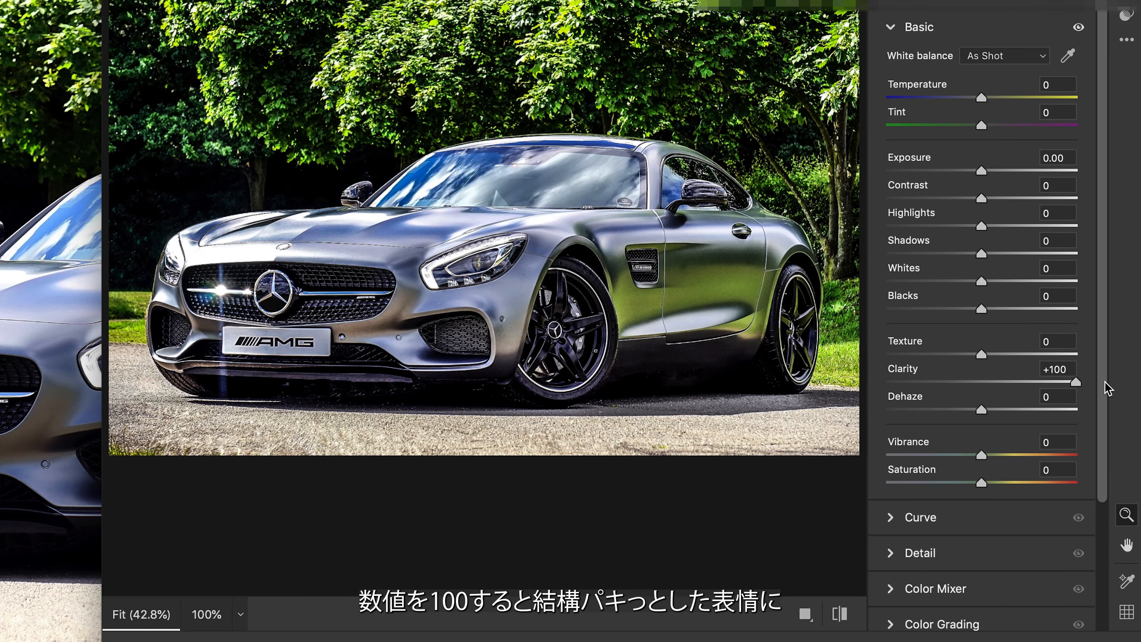
mouse_move(987, 356)
mouse_down()
mouse_move(1032, 357)
mouse_move(1000, 356)
mouse_up()
drag(1074, 381, 1039, 390)
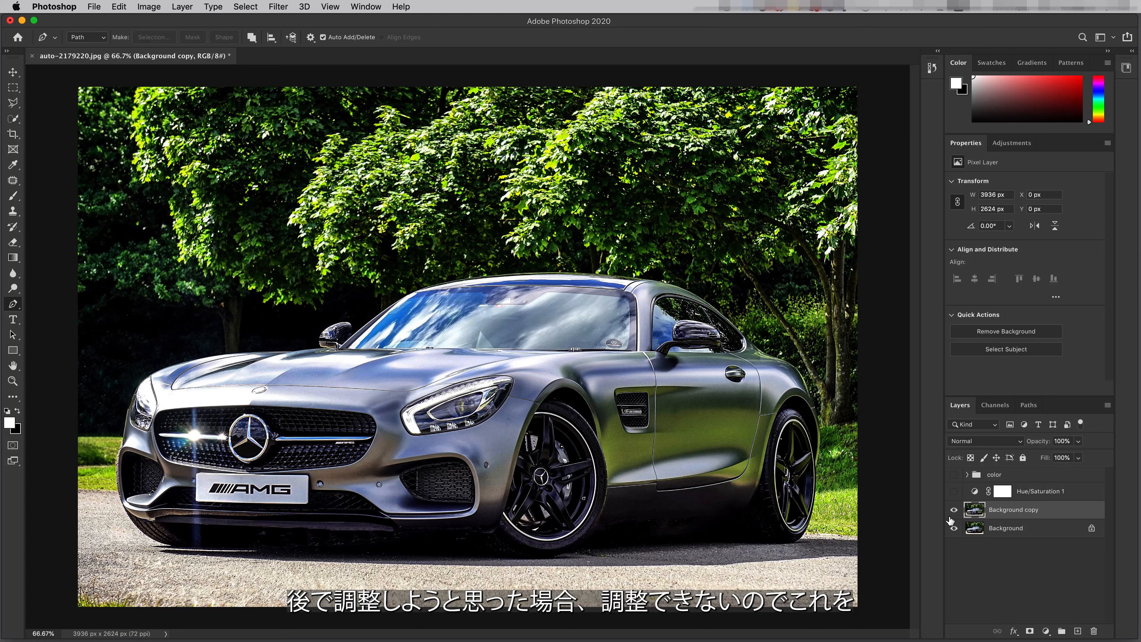
Revert the Background copy layer to the history state before the Camera Raw Filter.
click(933, 68)
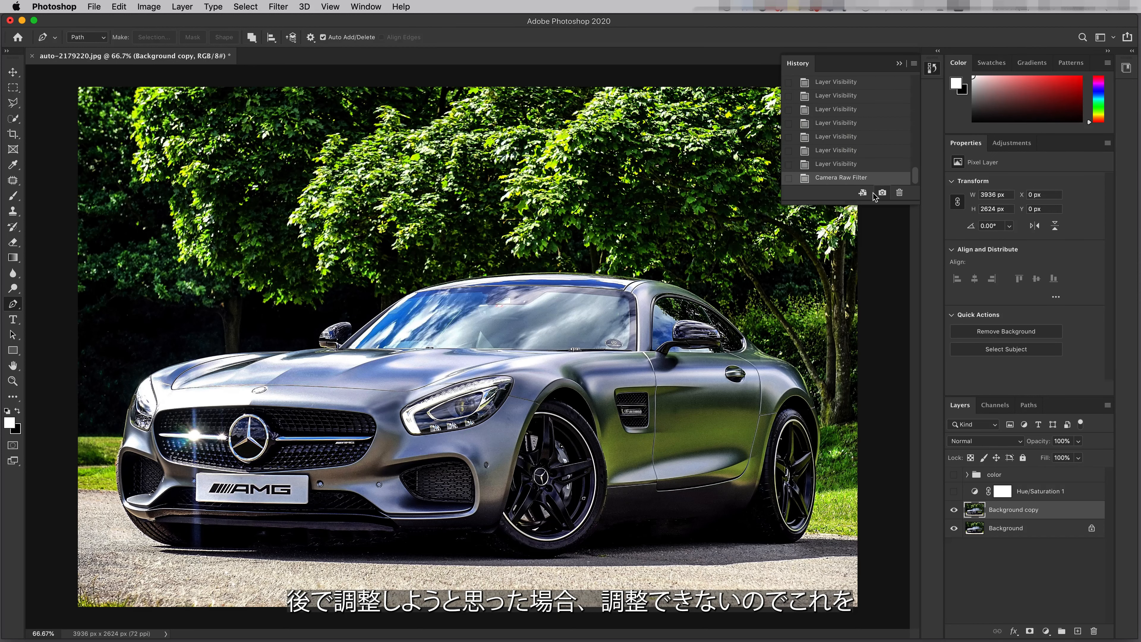
click(836, 165)
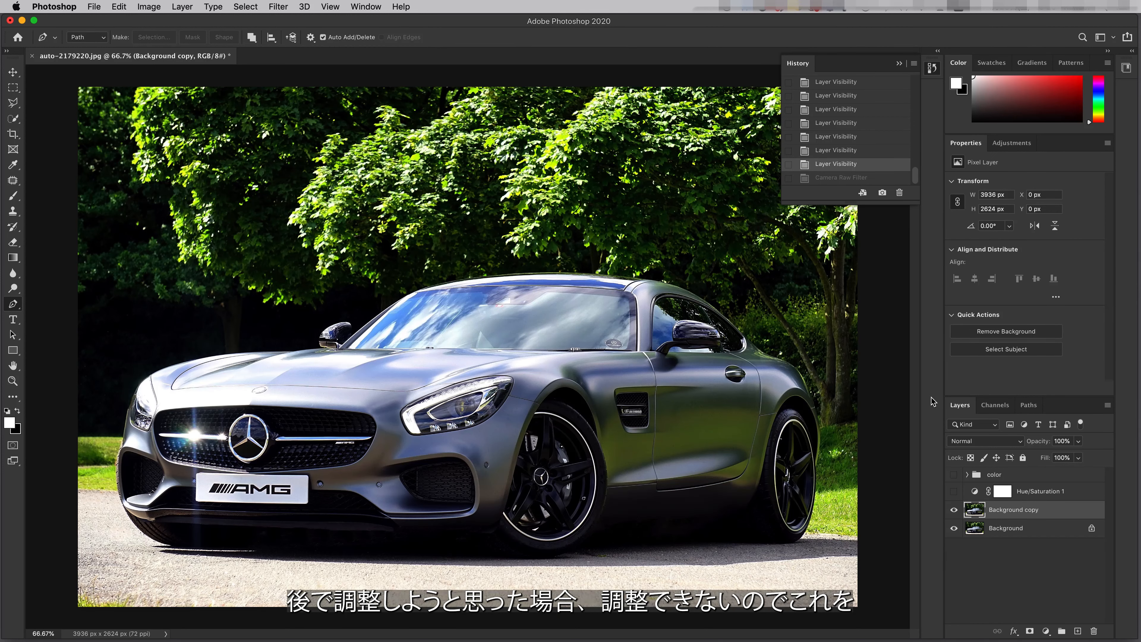
click(899, 63)
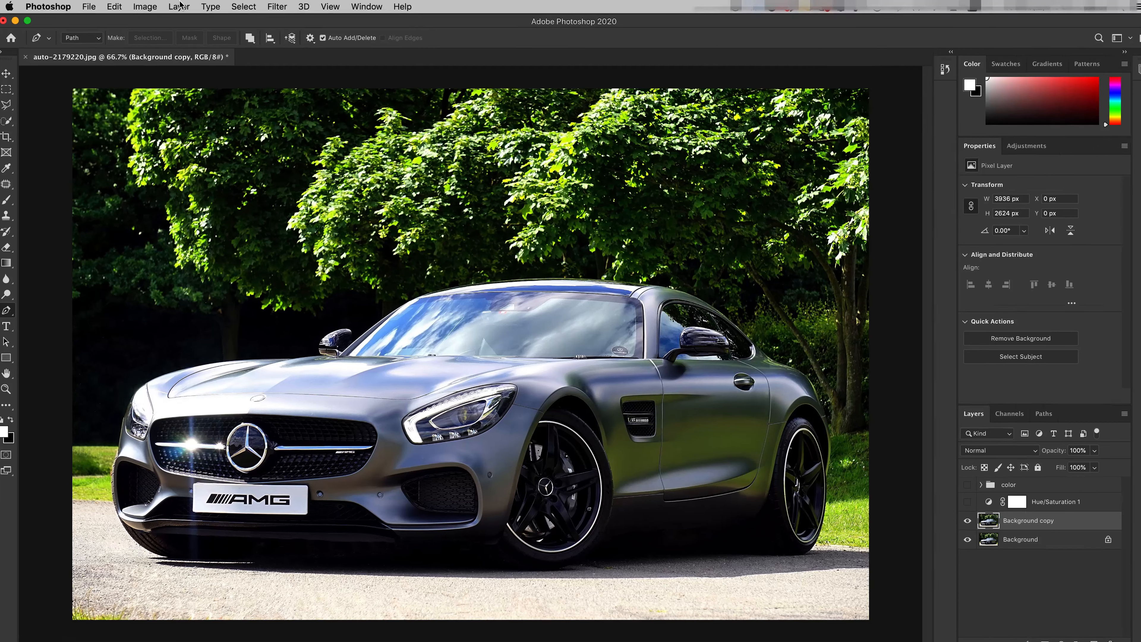
Convert the Background copy layer to a smart object and apply the Camera Raw Filter to it as a smart filter.
click(180, 5)
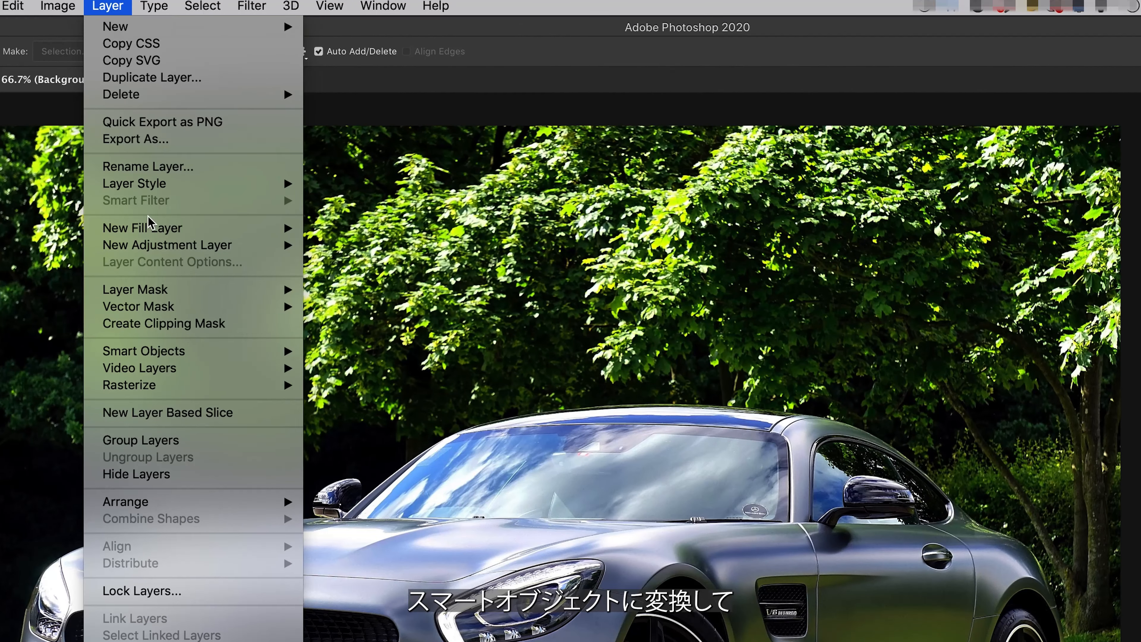
mouse_move(204, 352)
click(392, 351)
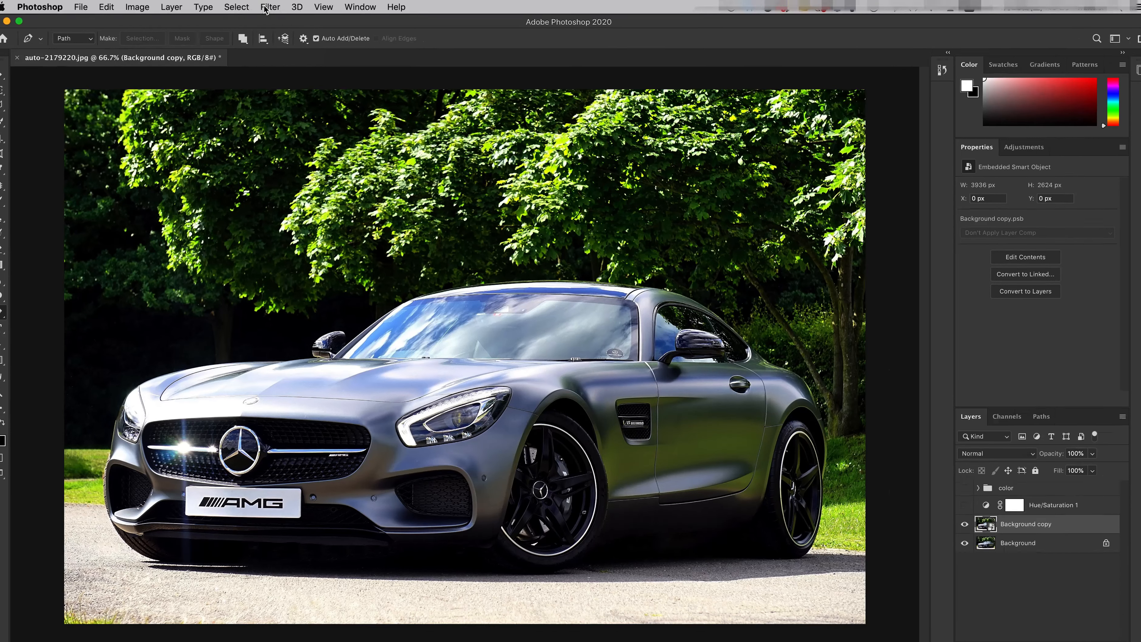
click(275, 7)
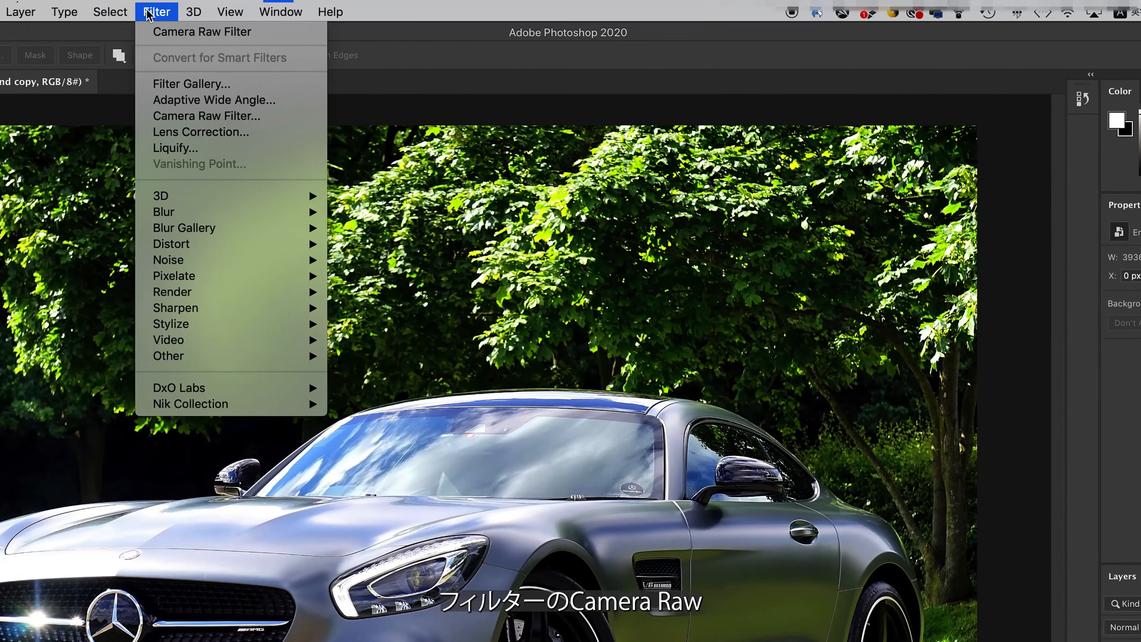
click(227, 102)
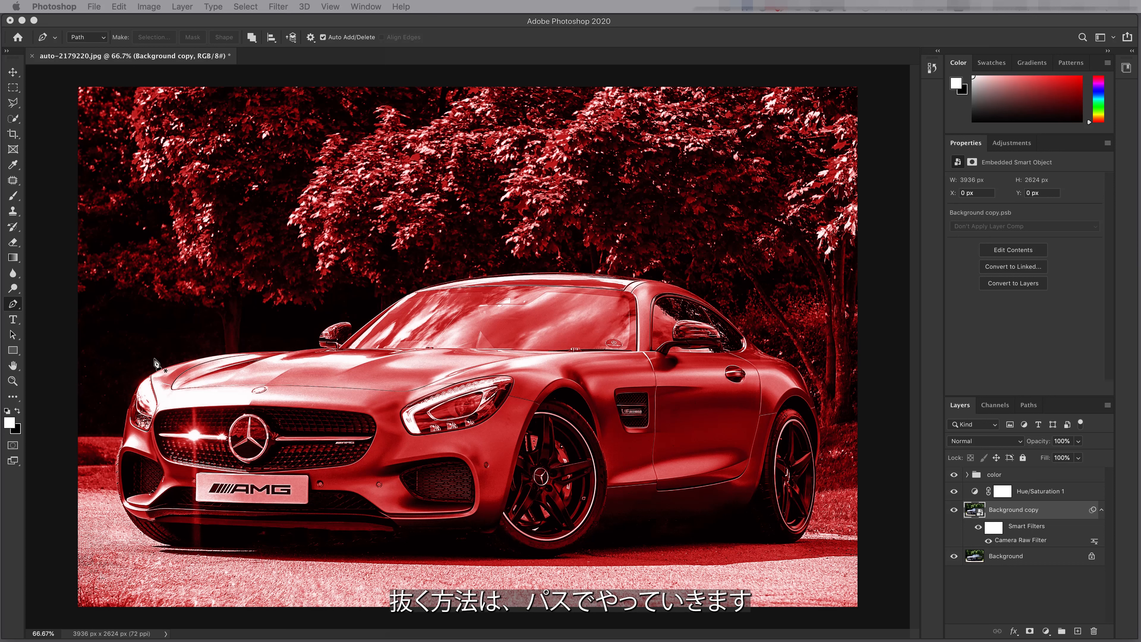
Trace the car body with a curved Pen tool path from the headlight along the hood's upper edge to the side mirror.
scroll(145, 379, up, 4)
click(179, 350)
drag(395, 272, 517, 245)
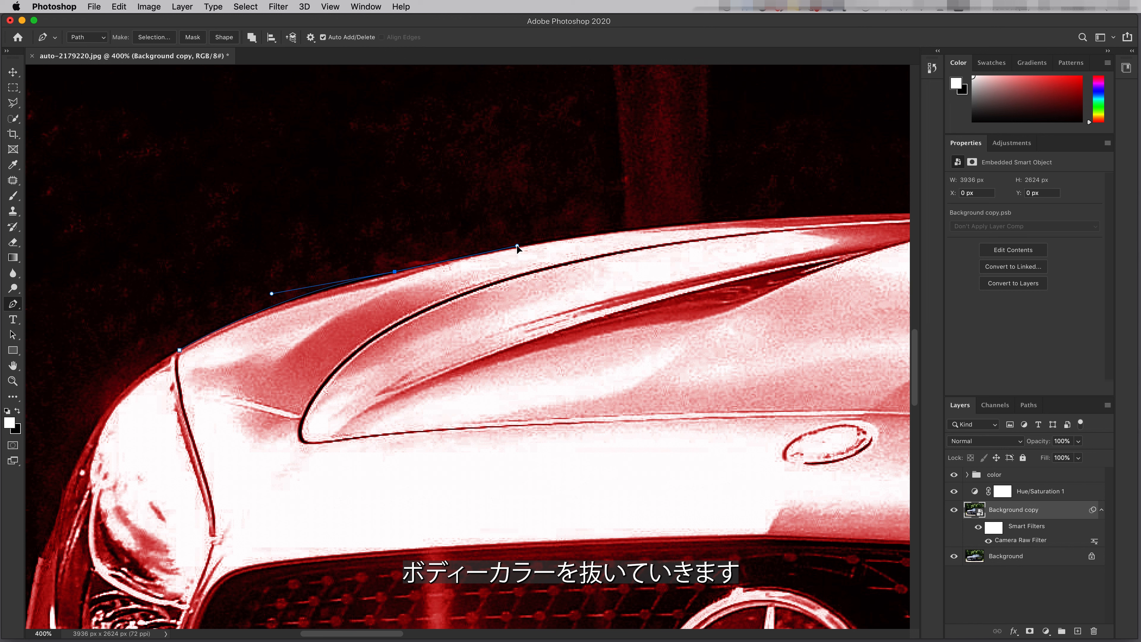
drag(777, 218, 346, 305)
drag(512, 279, 587, 269)
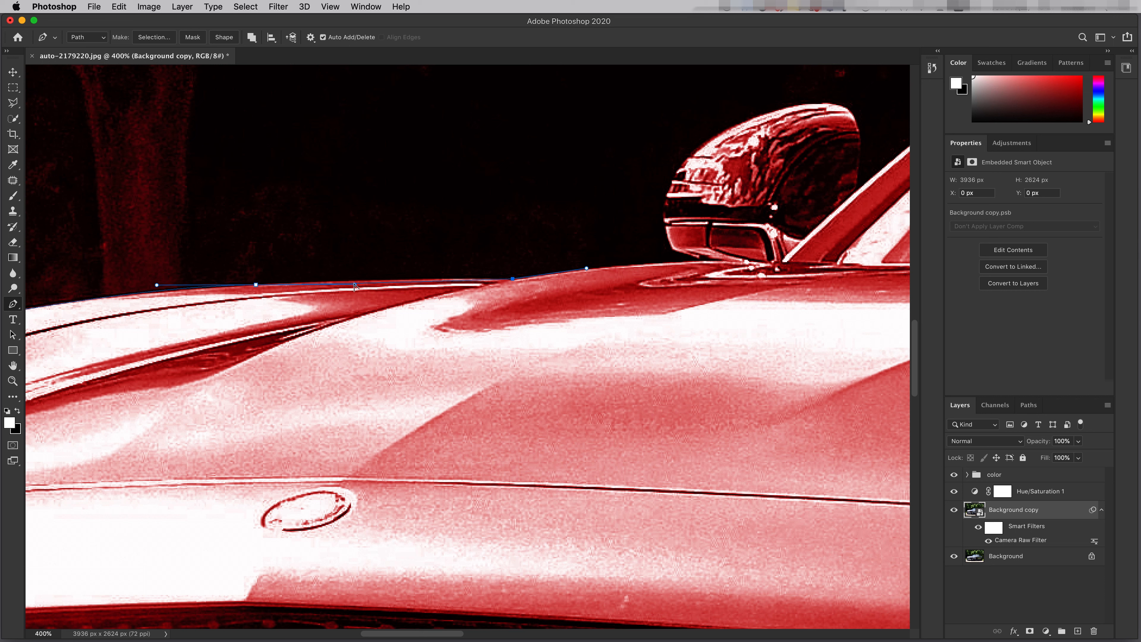
drag(360, 283, 368, 277)
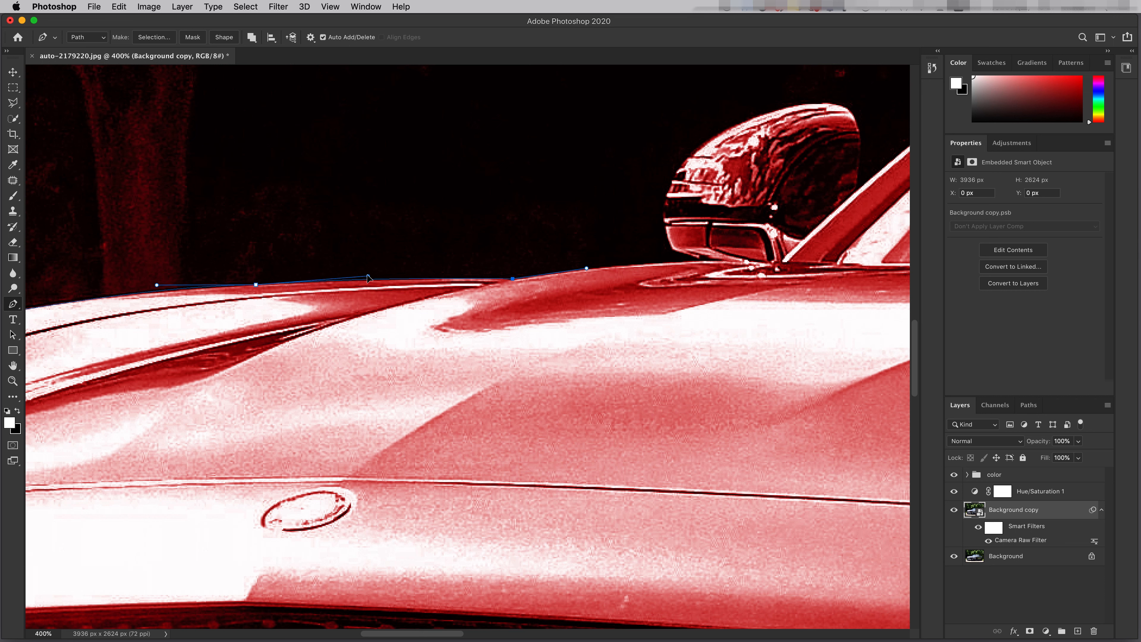
drag(561, 278, 354, 301)
drag(510, 283, 461, 264)
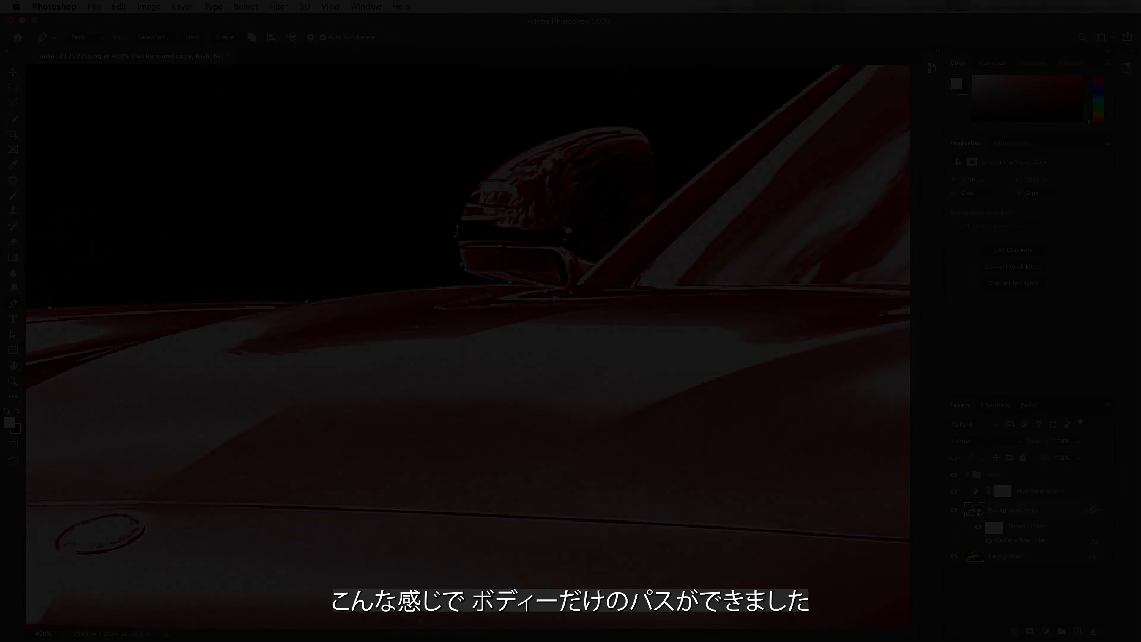
drag(456, 231, 459, 222)
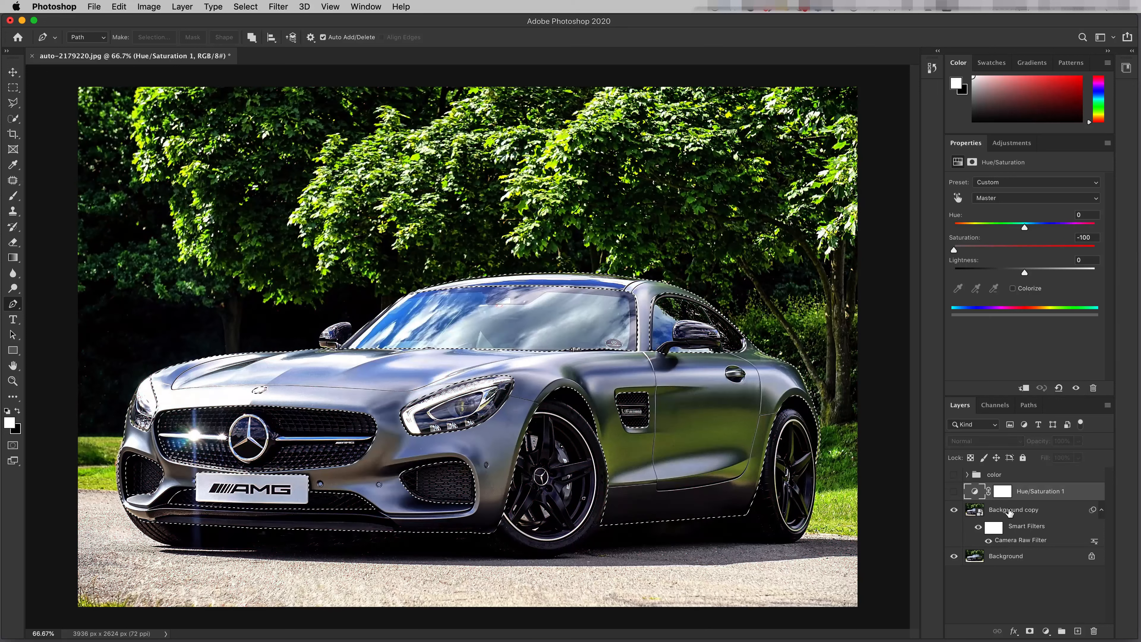
Mask the Background copy layer with the car body selection and check the cutout with the Background hidden and shown.
click(982, 515)
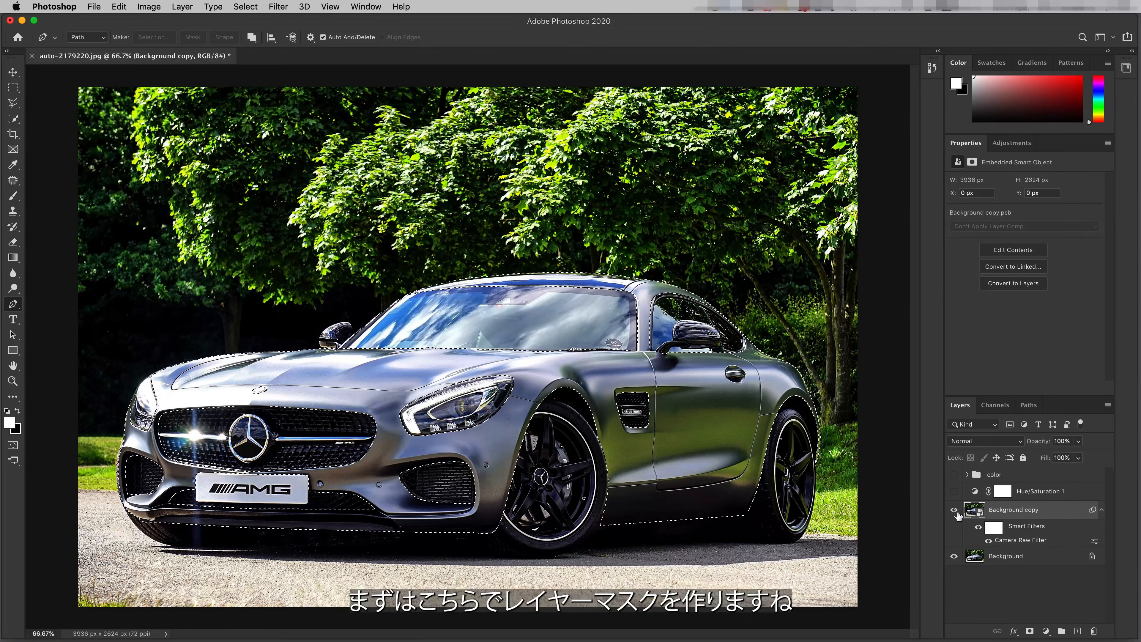
click(1029, 632)
click(954, 556)
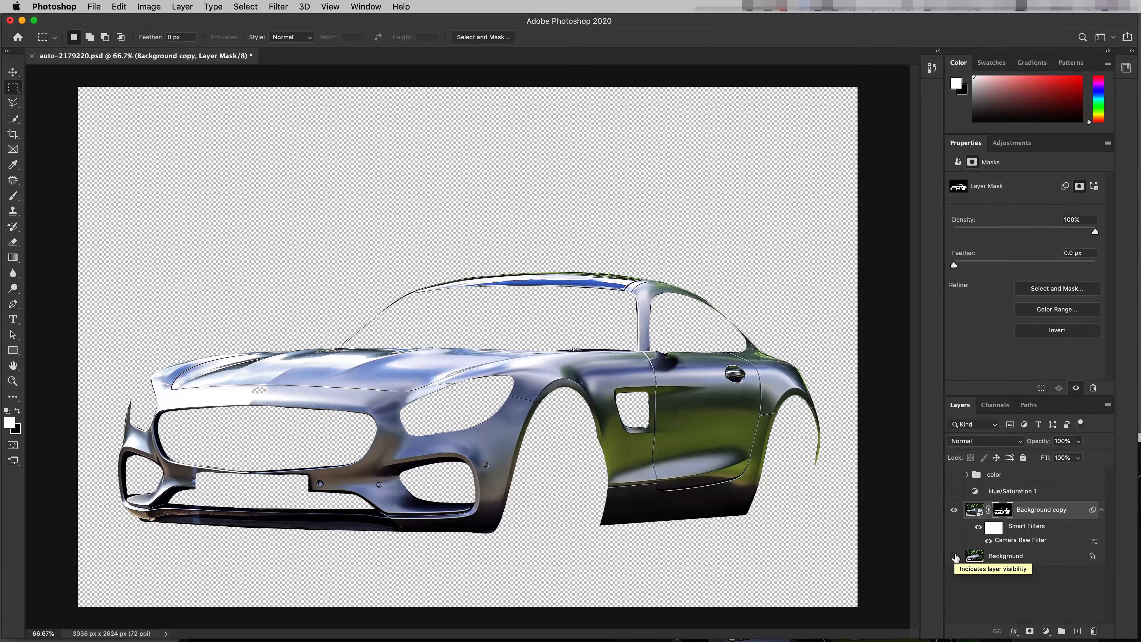
click(955, 556)
click(955, 557)
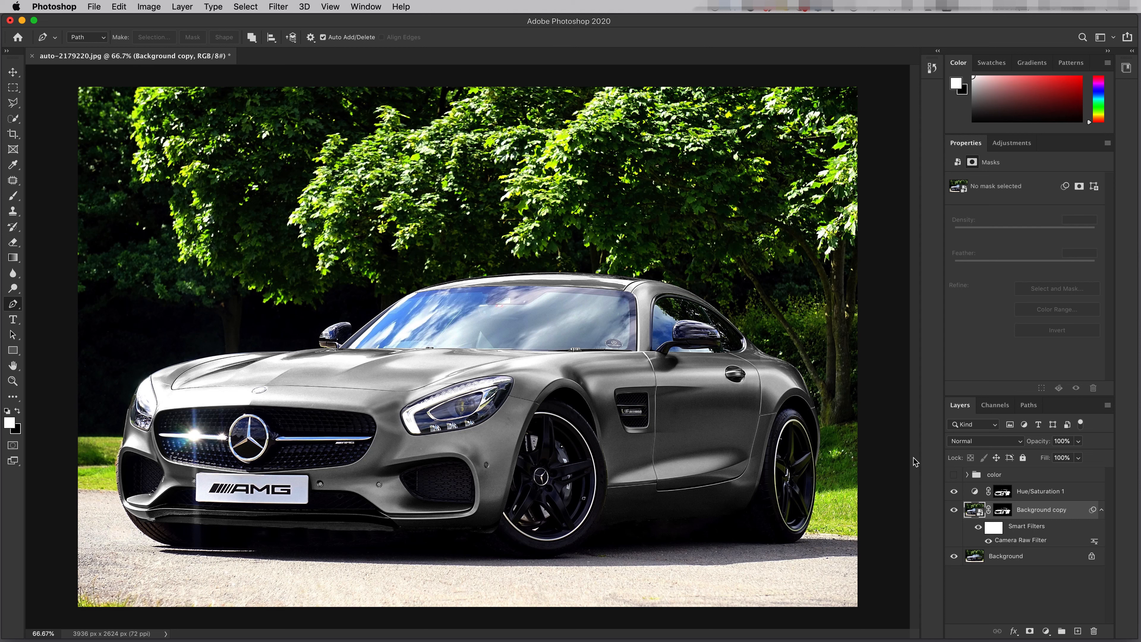
Show the color group and copy the Hue/Saturation layer's body mask onto it.
click(954, 475)
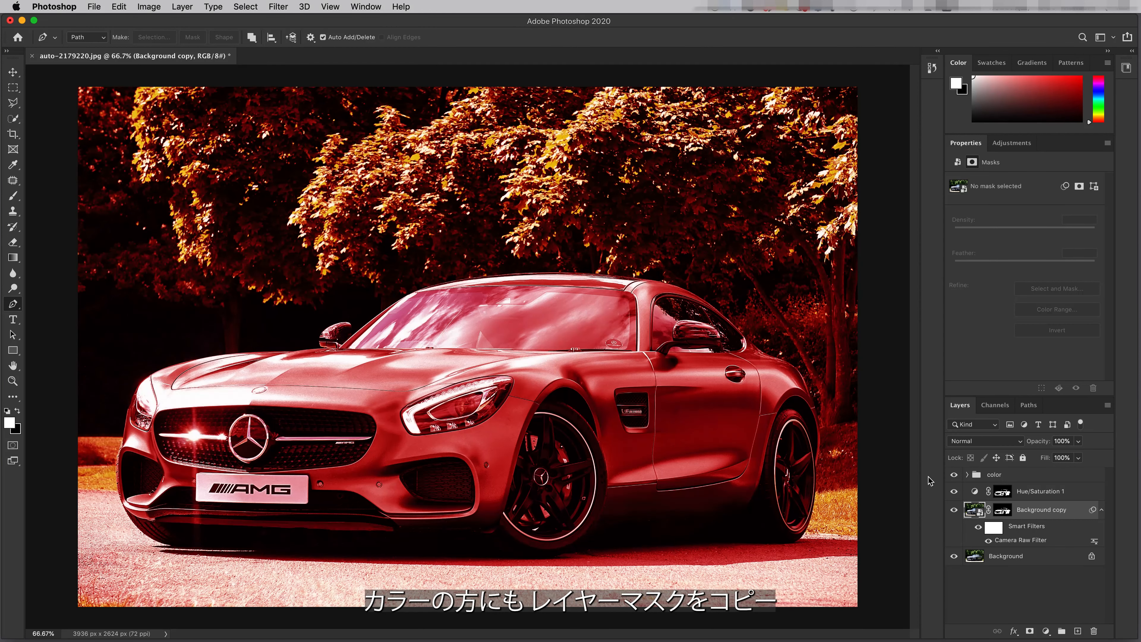
click(1018, 476)
drag(1003, 492, 1002, 477)
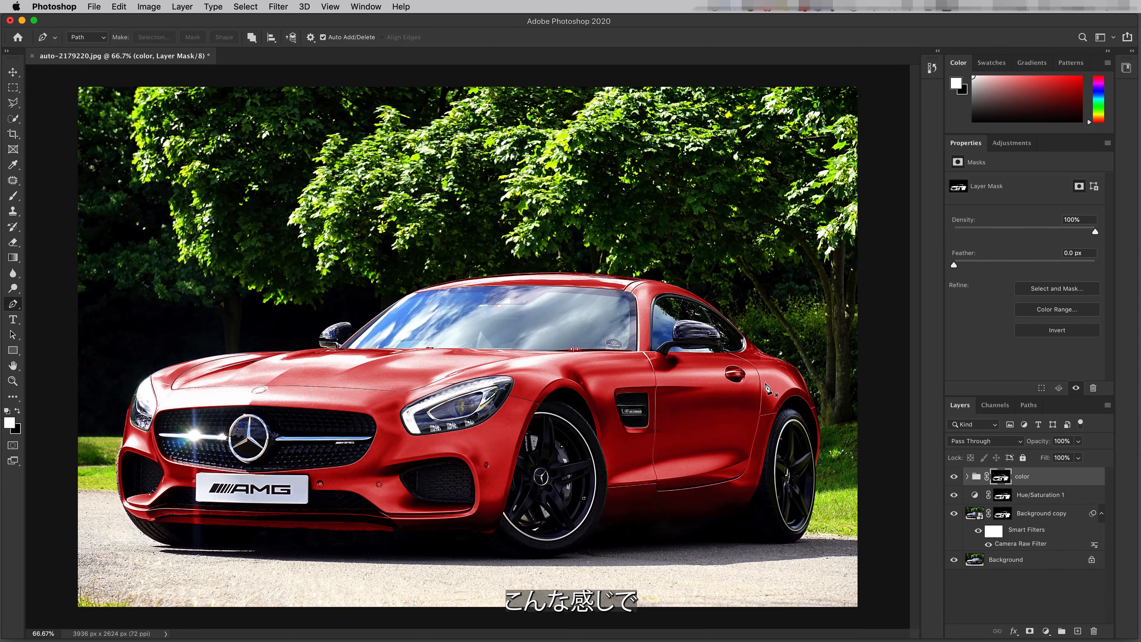
Inspect the red body up close and compare it with the original by toggling the three masked layers' visibility.
alt+super+click(519, 391)
super+click(426, 384)
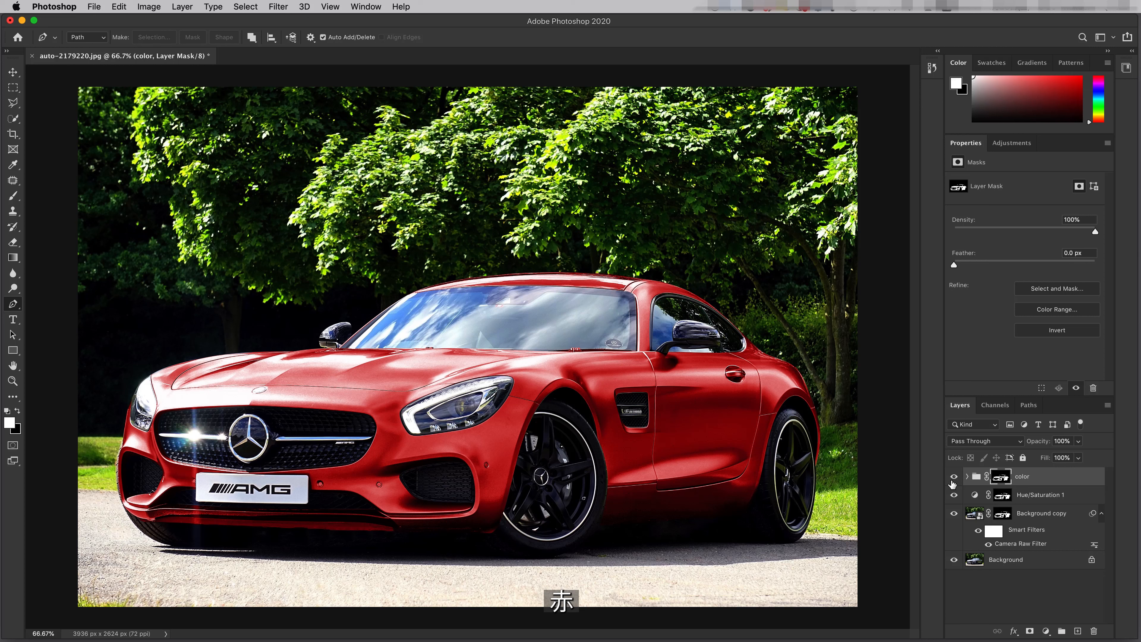
drag(955, 514, 955, 482)
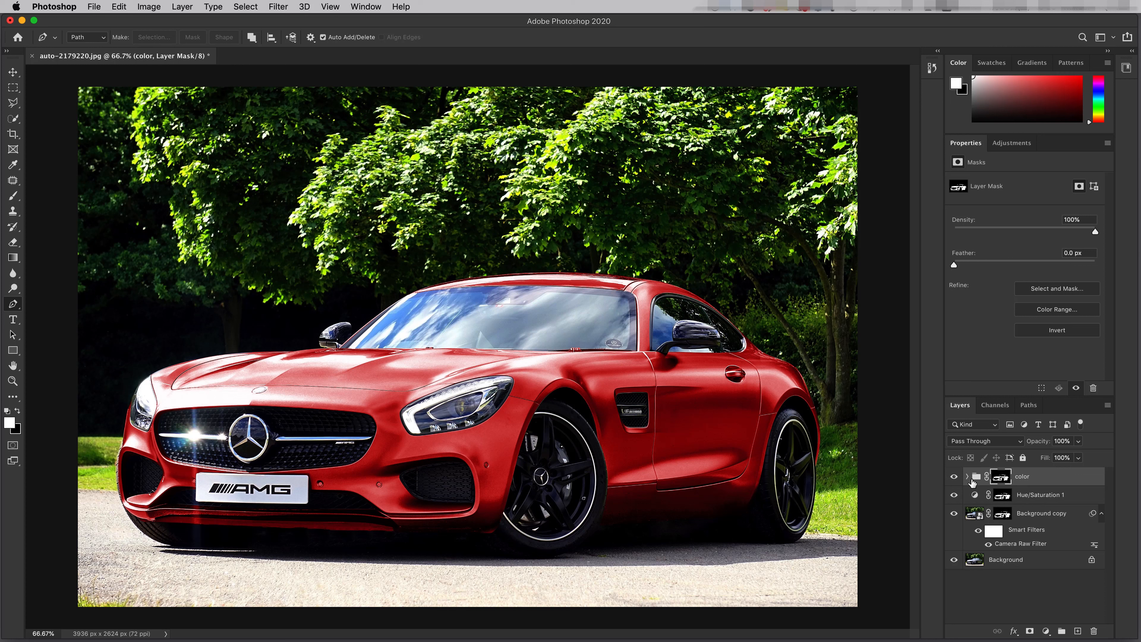
Add a Curves adjustment layer above Color Fill 1 inside the color group and clip it to that fill.
click(967, 477)
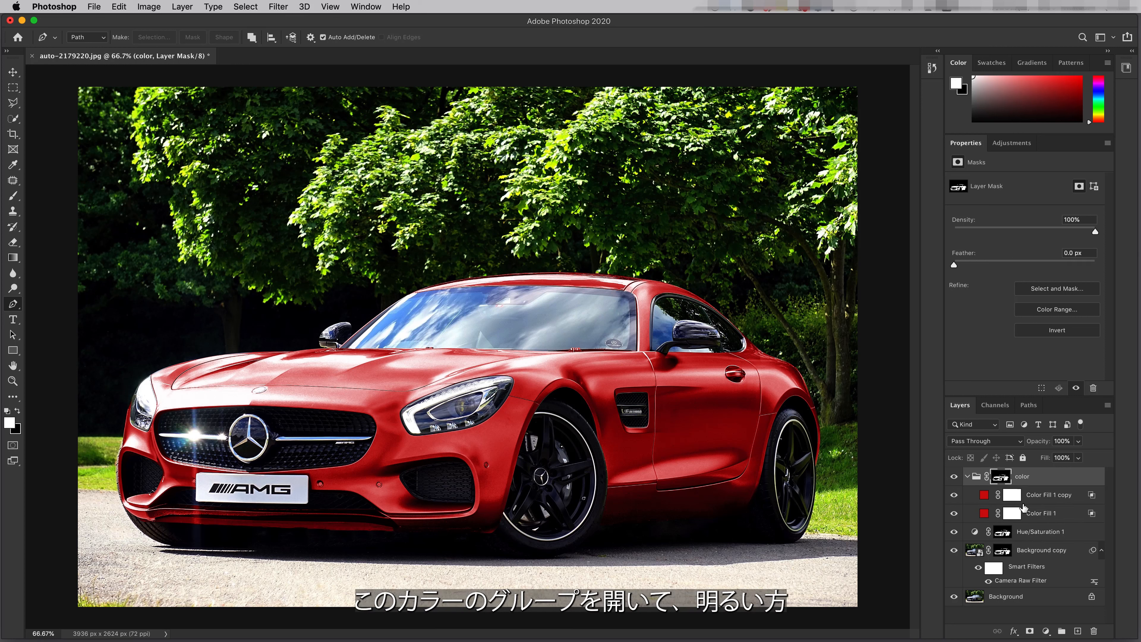
click(1039, 517)
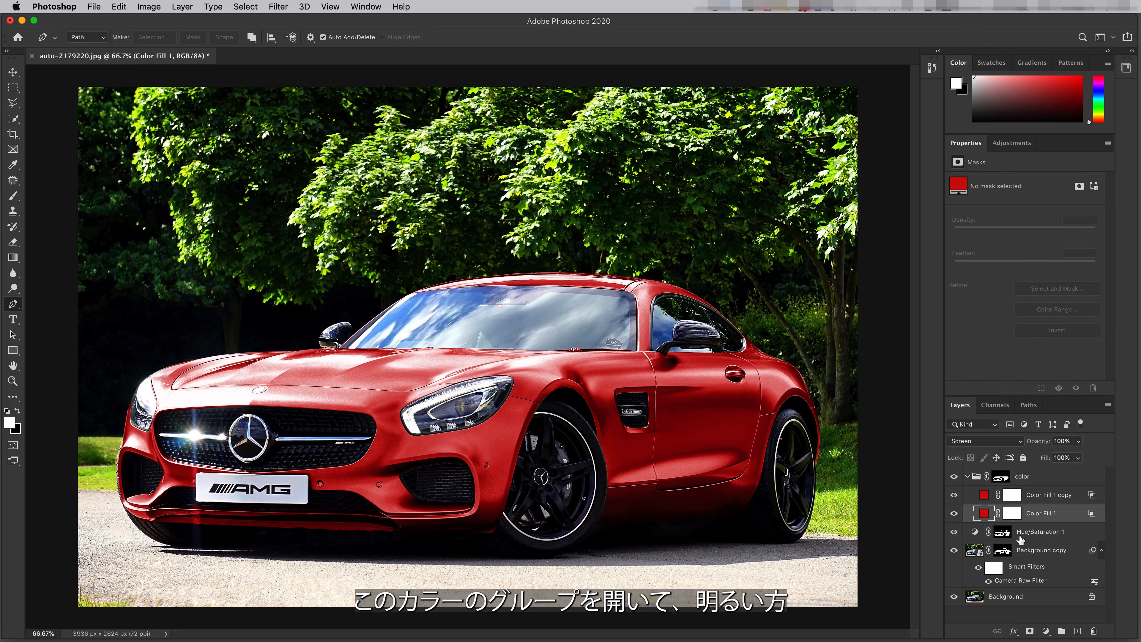
click(954, 514)
click(954, 514)
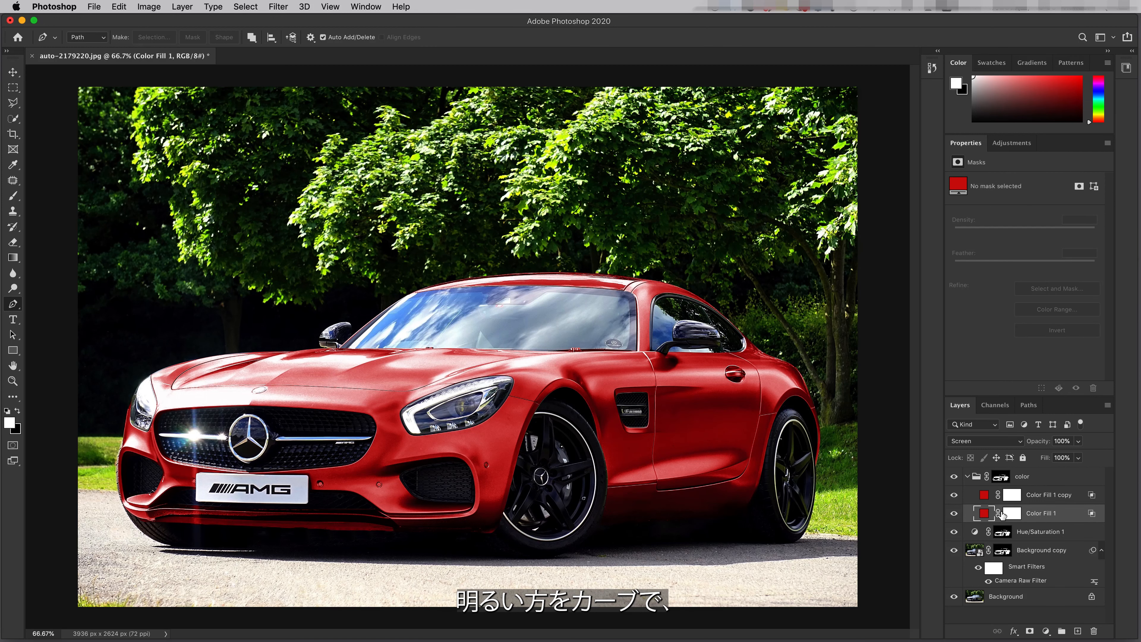
click(1046, 631)
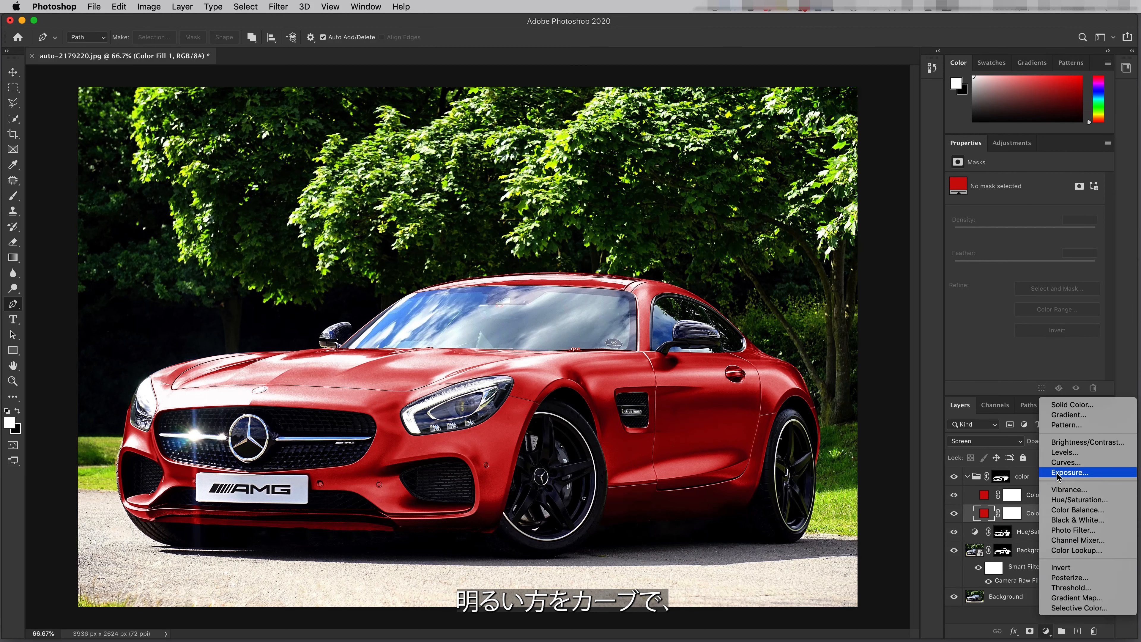
click(1066, 462)
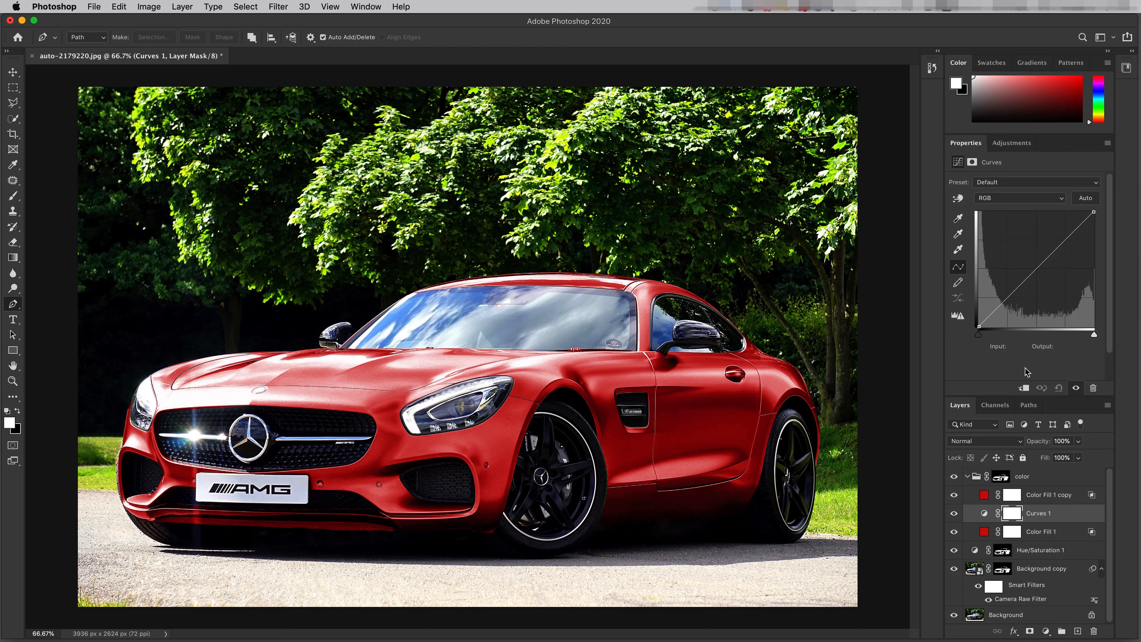
click(1024, 387)
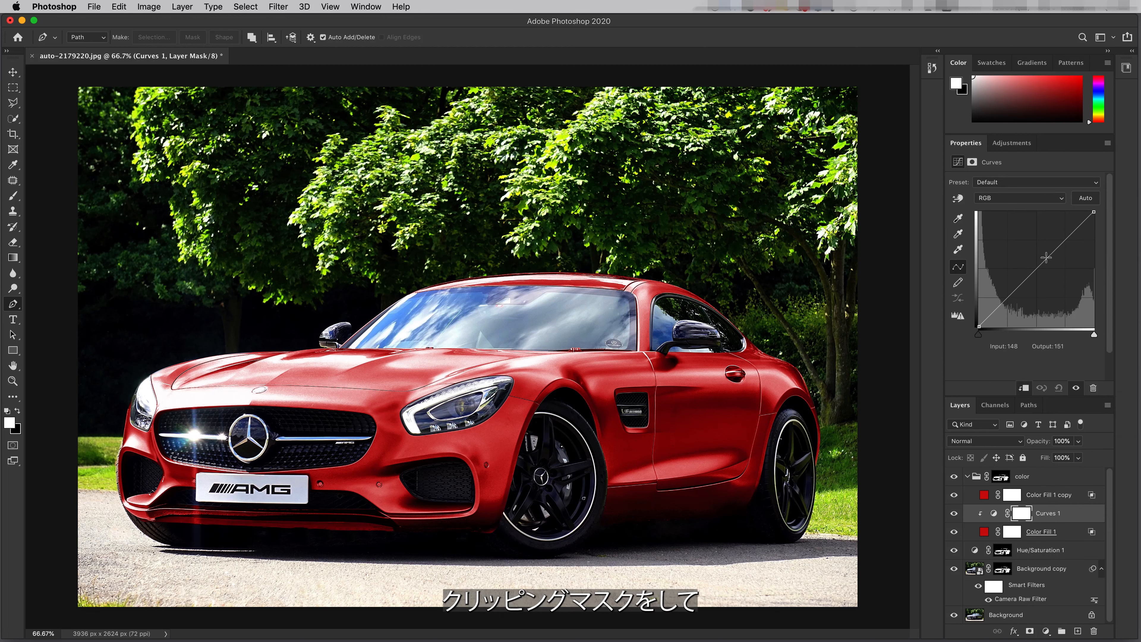
Pull the Curves 1 curve down, and add a Curves layer clipped to Color Fill 1 copy with input 86 lowered to output 49.
drag(1047, 257, 1018, 304)
click(1040, 494)
click(1046, 632)
click(1064, 466)
click(1024, 388)
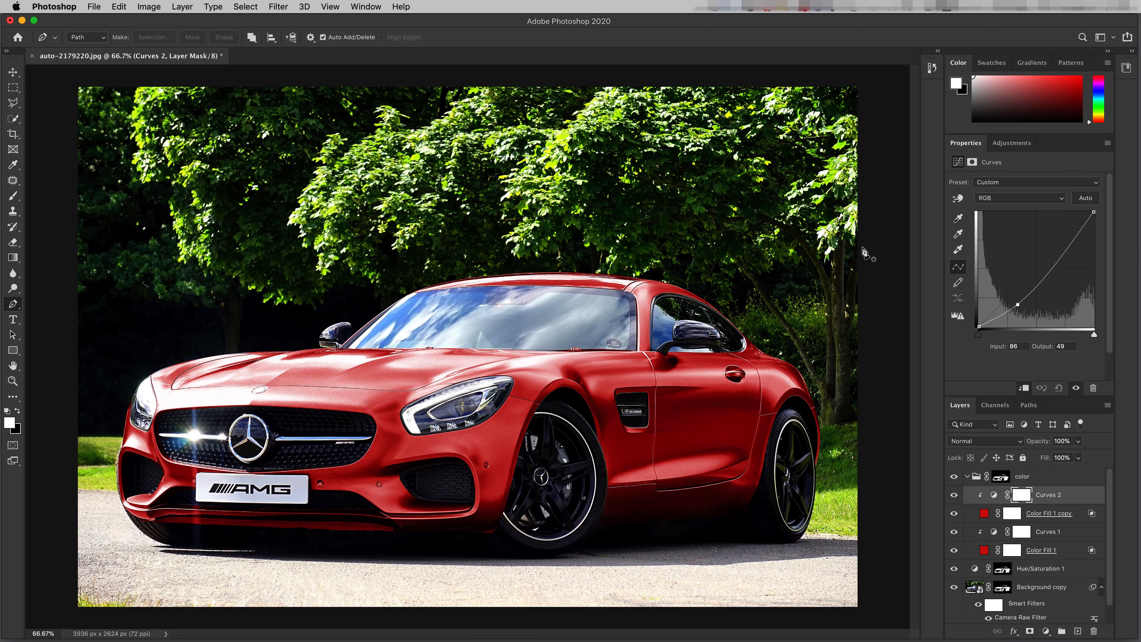
Collapse the color group and compare the car with and without the red by toggling the group's visibility.
click(967, 476)
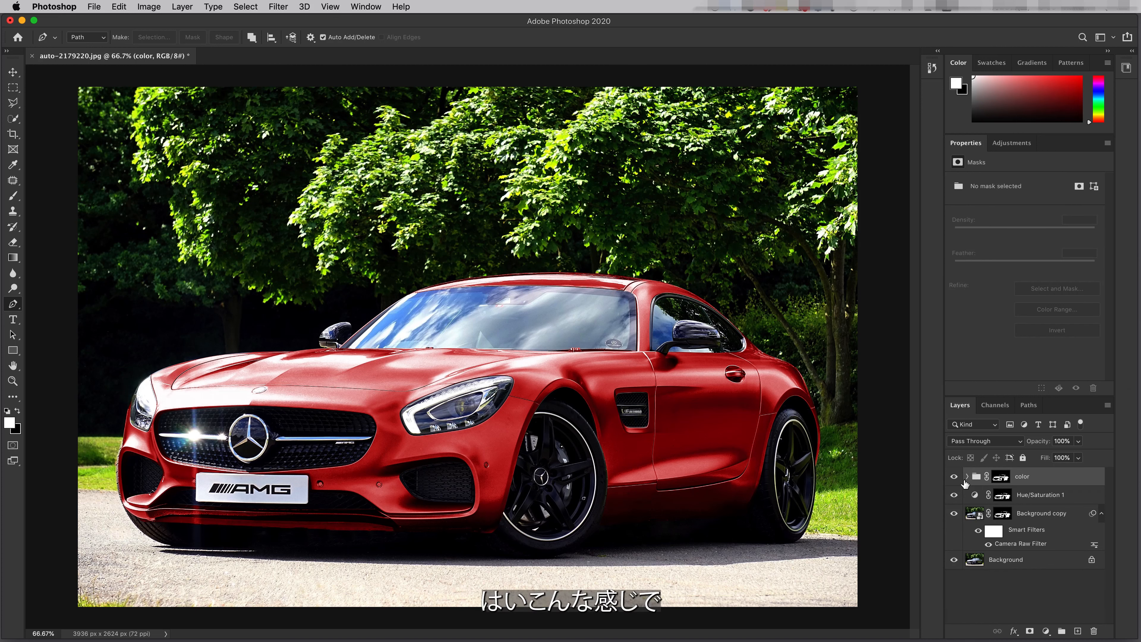
click(954, 476)
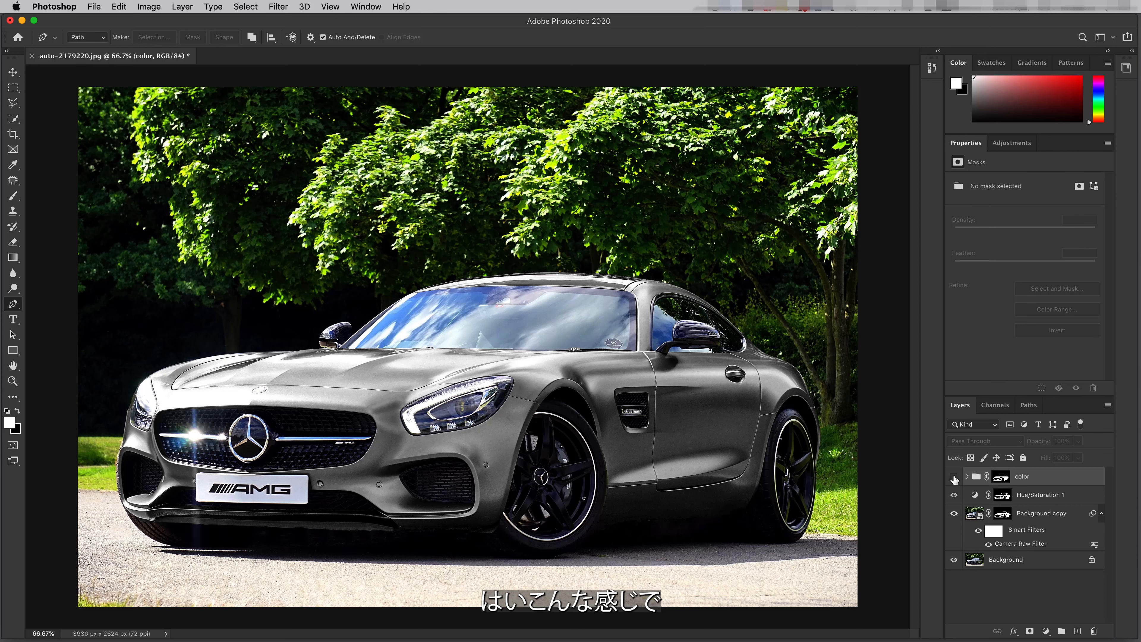
click(954, 477)
click(954, 477)
click(954, 478)
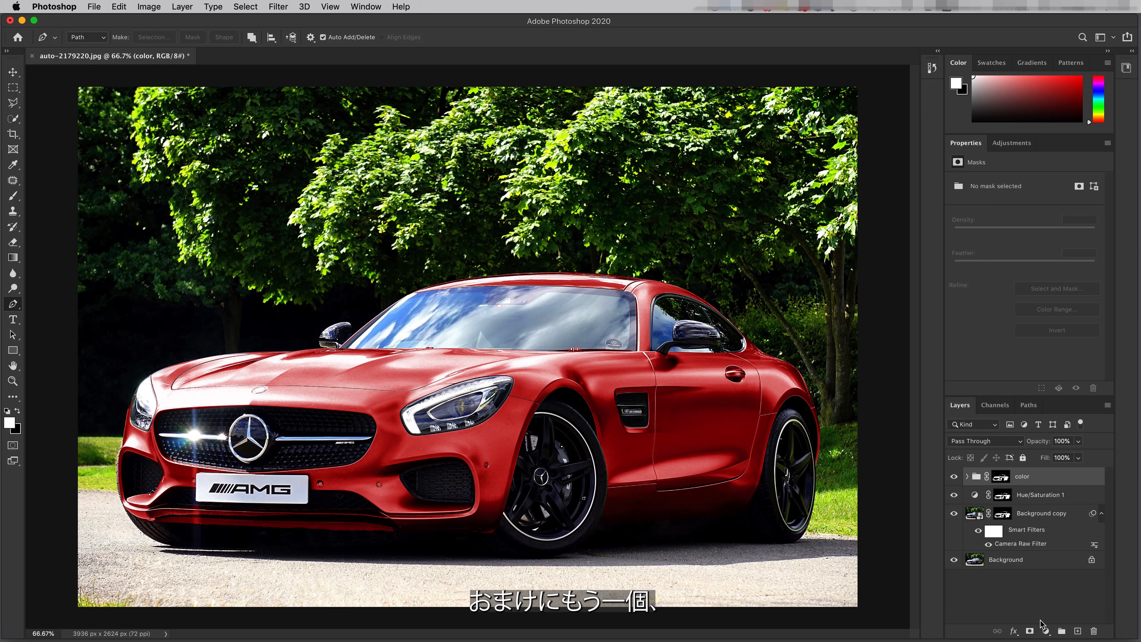
Add a Hue/Saturation adjustment layer above the color group and replace its mask with a copy of the group's body mask.
click(1047, 632)
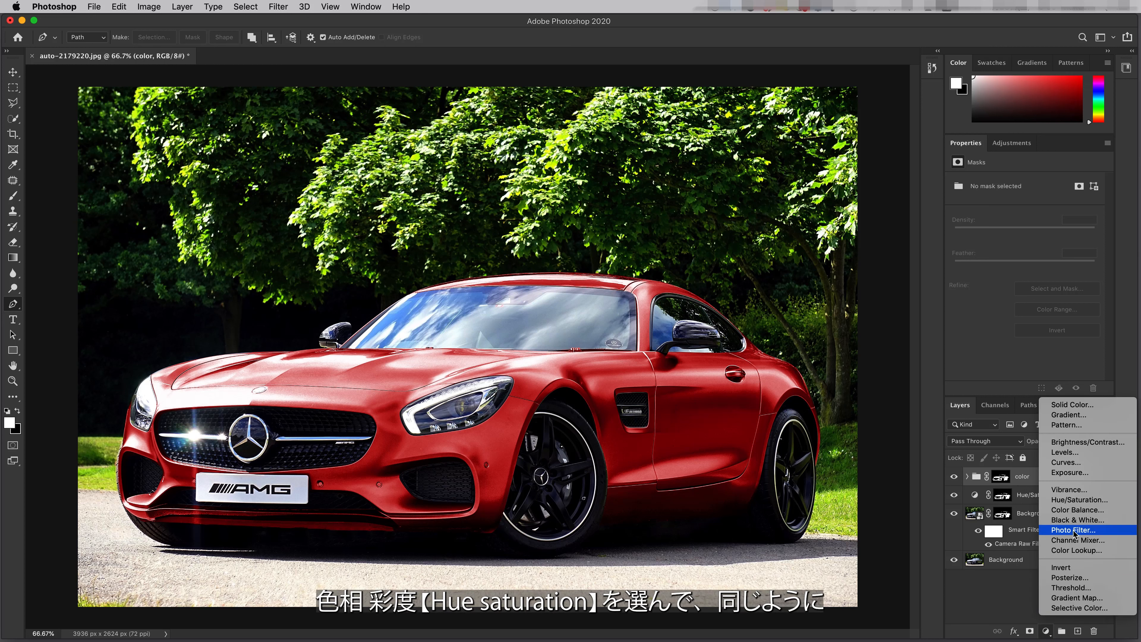
click(1075, 500)
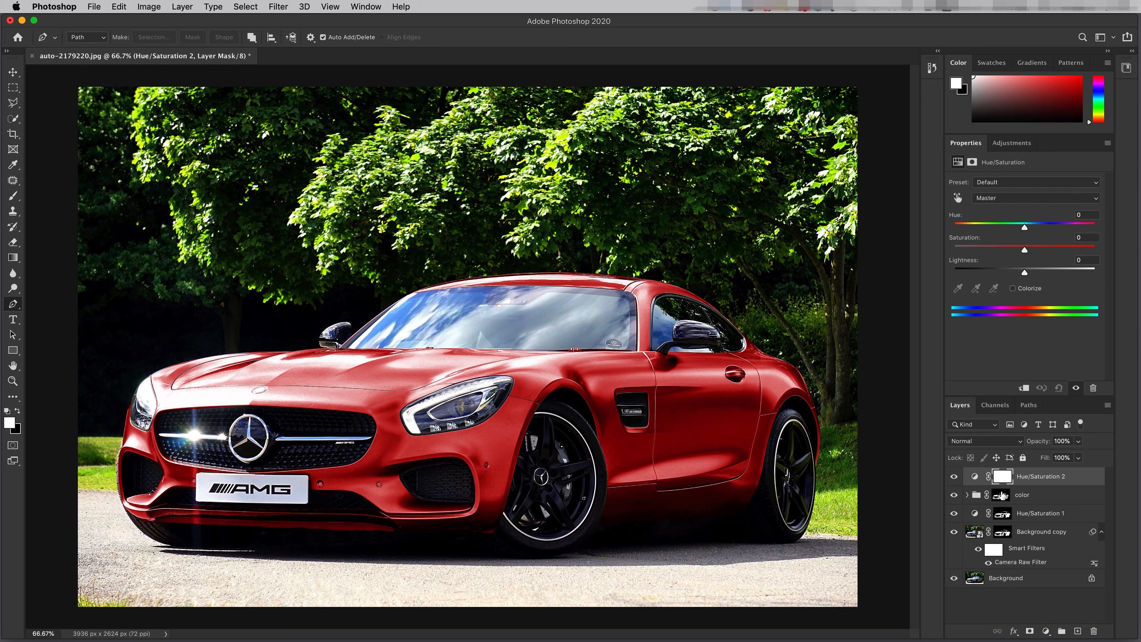
drag(1004, 498, 1003, 477)
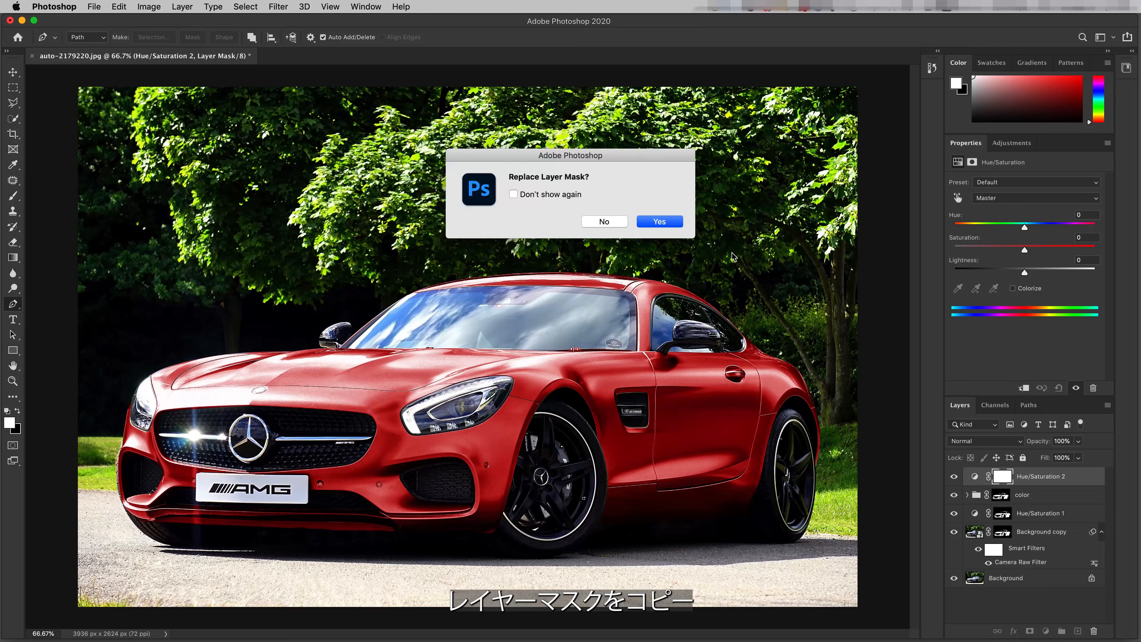
click(672, 223)
Recolour the body with Hue/Saturation 2 at hue +28, saturation +2 and lightness +3, and hide that layer to compare with the red.
click(947, 501)
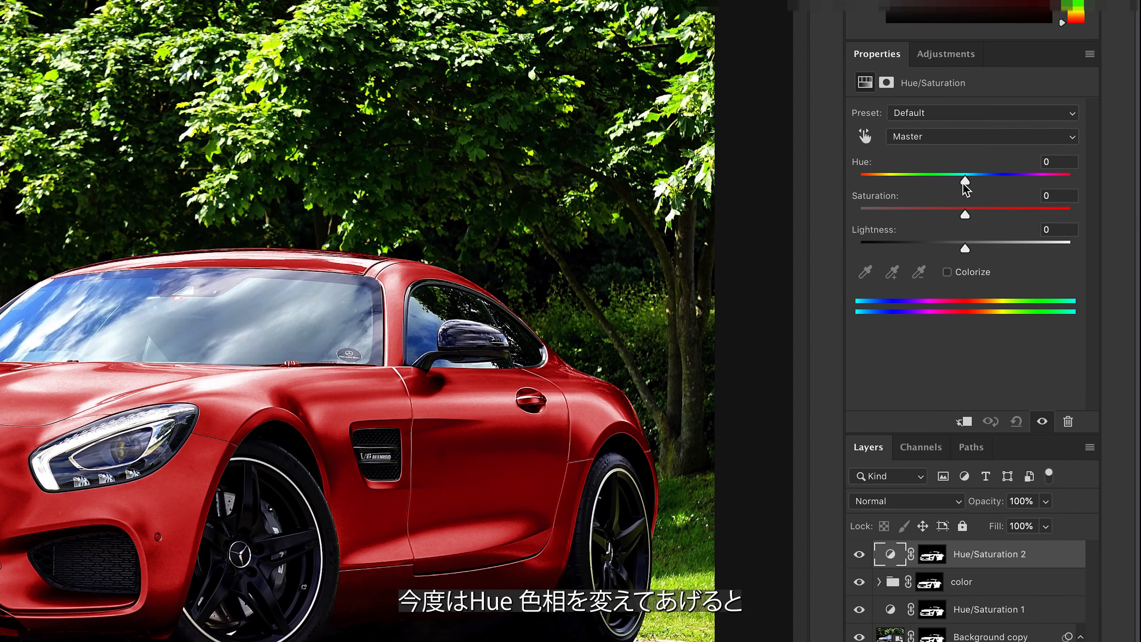
drag(965, 181, 865, 180)
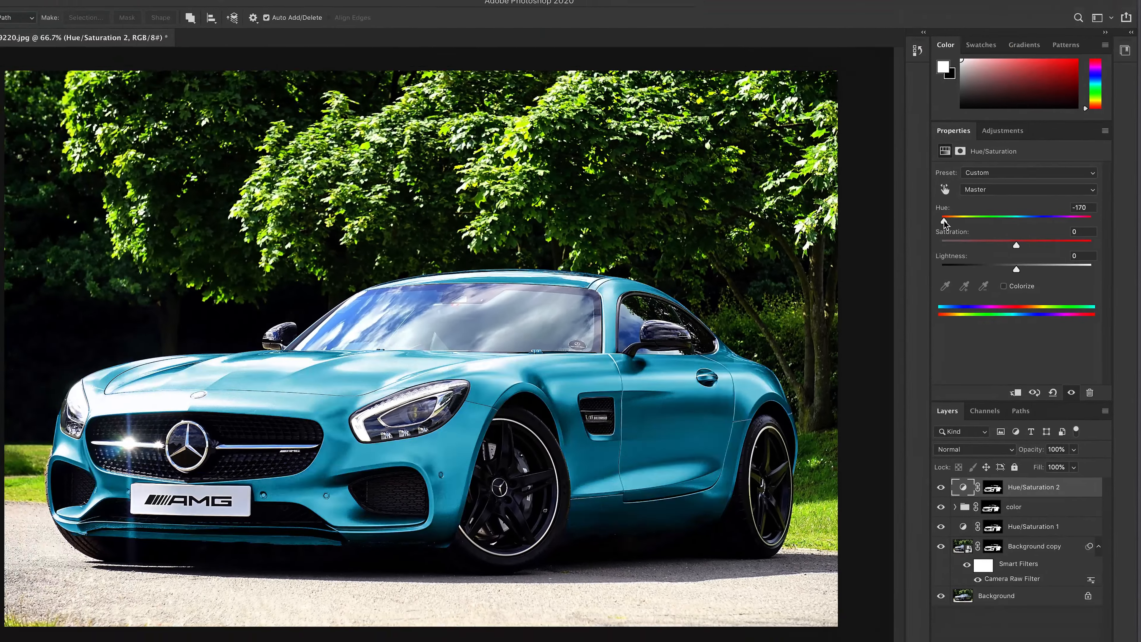
drag(945, 222, 1026, 274)
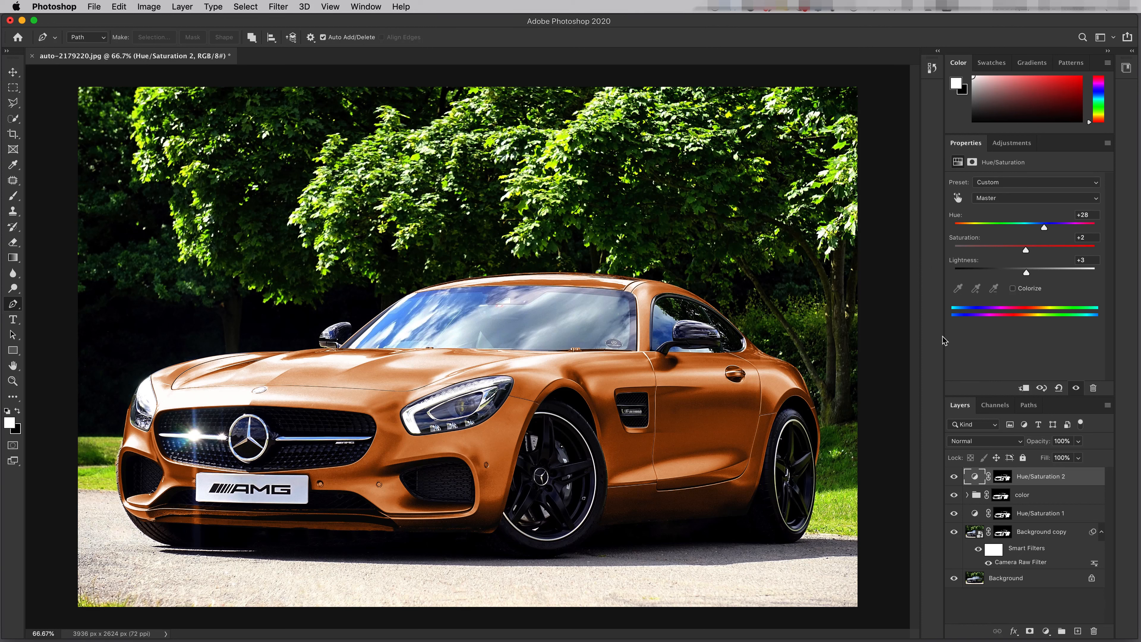
click(955, 476)
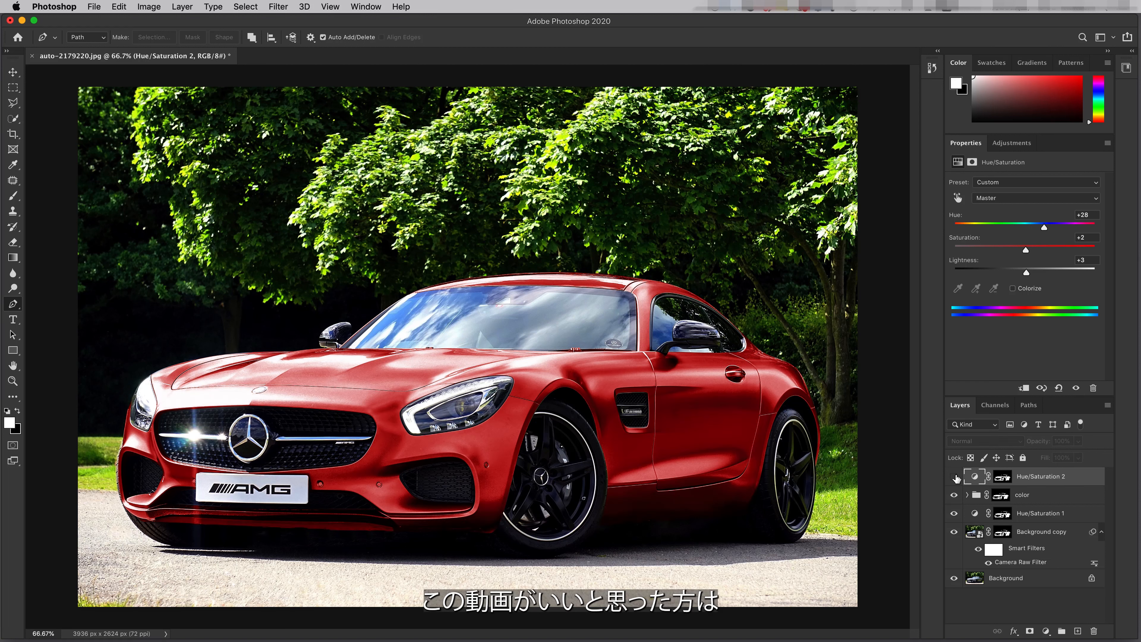